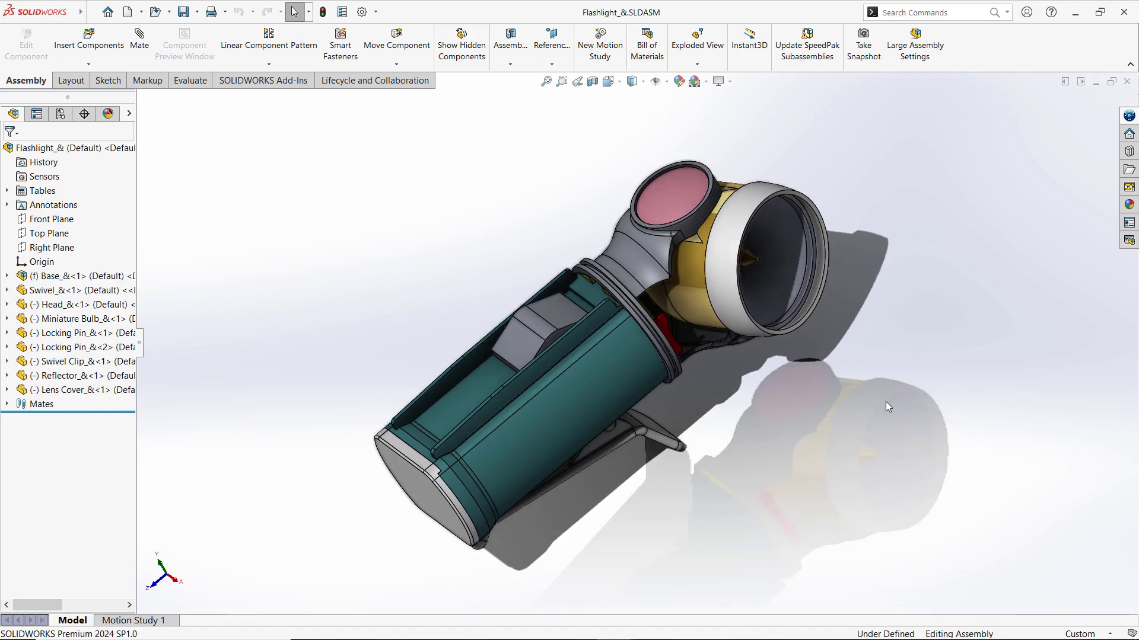
Swing the flashlight head about its swivel joint to a different angle
{"action": "middle_click_drag", "start_coordinate": [887, 415], "coordinate": [923, 407]}
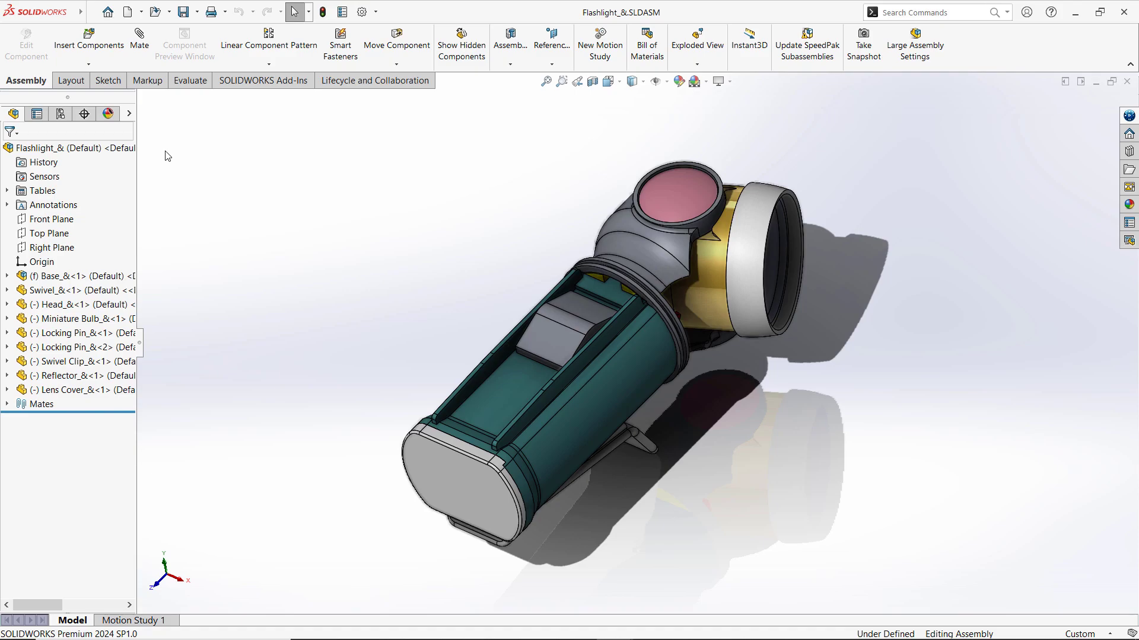
{"action": "middle_click_drag", "start_coordinate": [404, 208], "coordinate": [375, 335]}
{"action": "scroll", "coordinate": [743, 240], "scroll_direction": "up", "scroll_amount": 4}
{"action": "left_click_drag", "start_coordinate": [688, 281], "coordinate": [710, 226]}
{"action": "left_click", "coordinate": [718, 175]}
{"action": "middle_click_drag", "start_coordinate": [691, 284], "coordinate": [656, 344]}
{"action": "scroll", "coordinate": [656, 344], "scroll_direction": "down", "scroll_amount": 3}
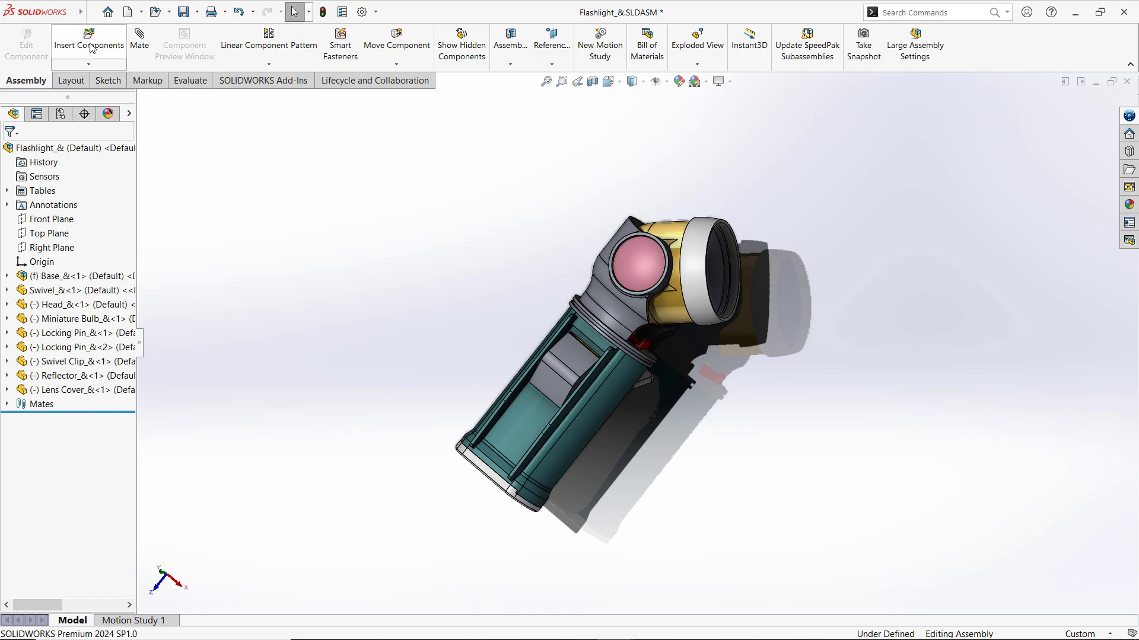
Examine the file types offered for saving a rebuilt copy of the assembly, and leave without saving
{"action": "key", "text": "alt+f"}
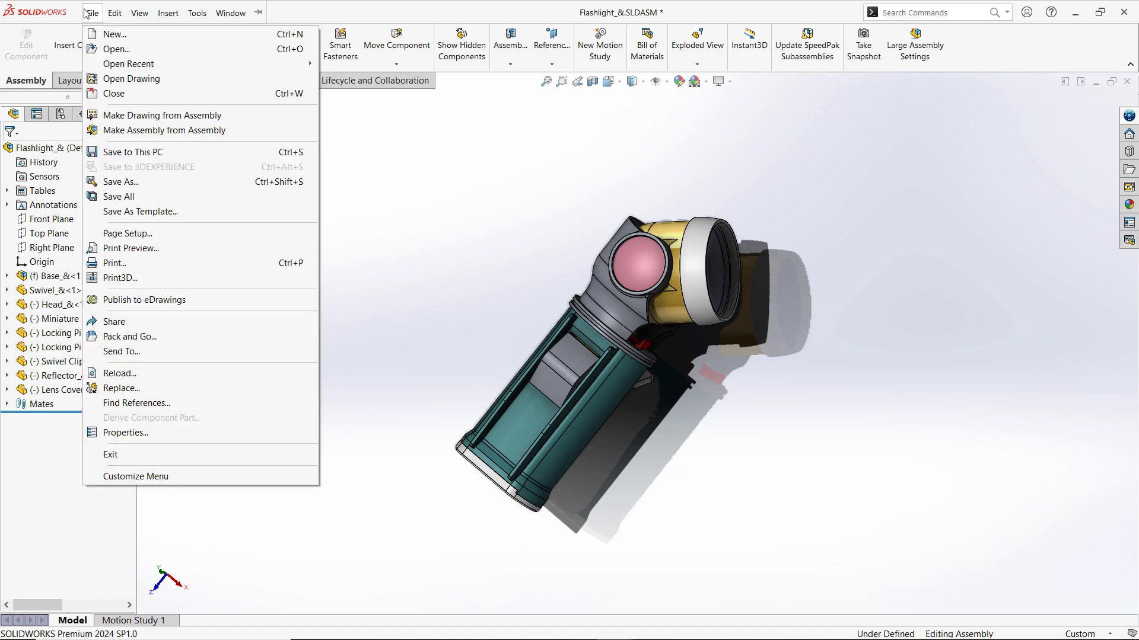
{"action": "left_click", "coordinate": [151, 181]}
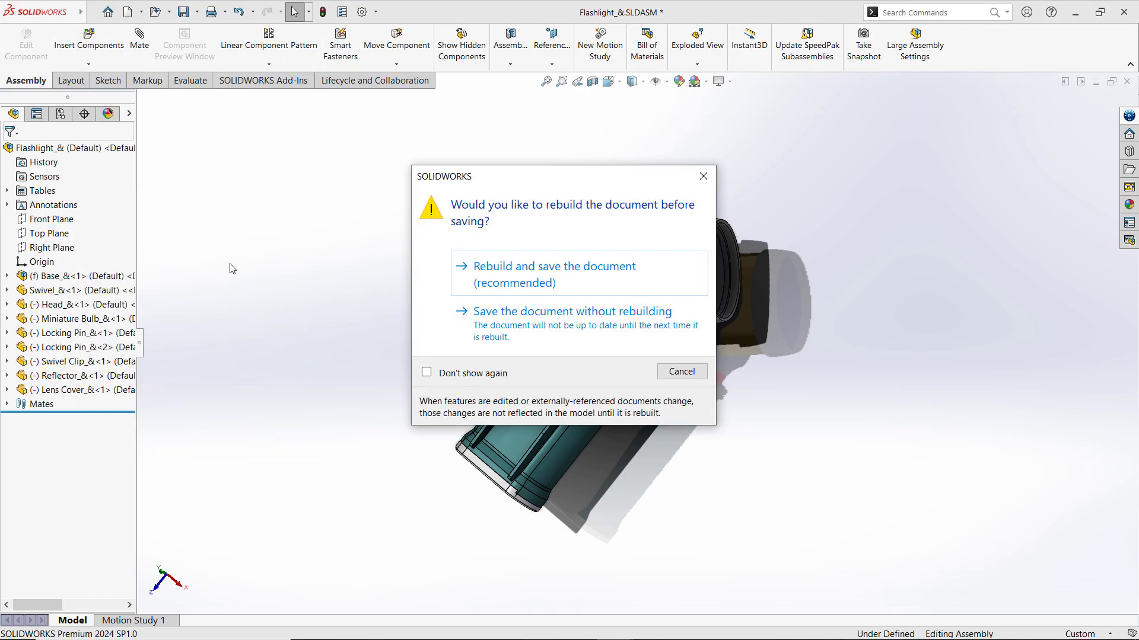
{"action": "left_click", "coordinate": [507, 276]}
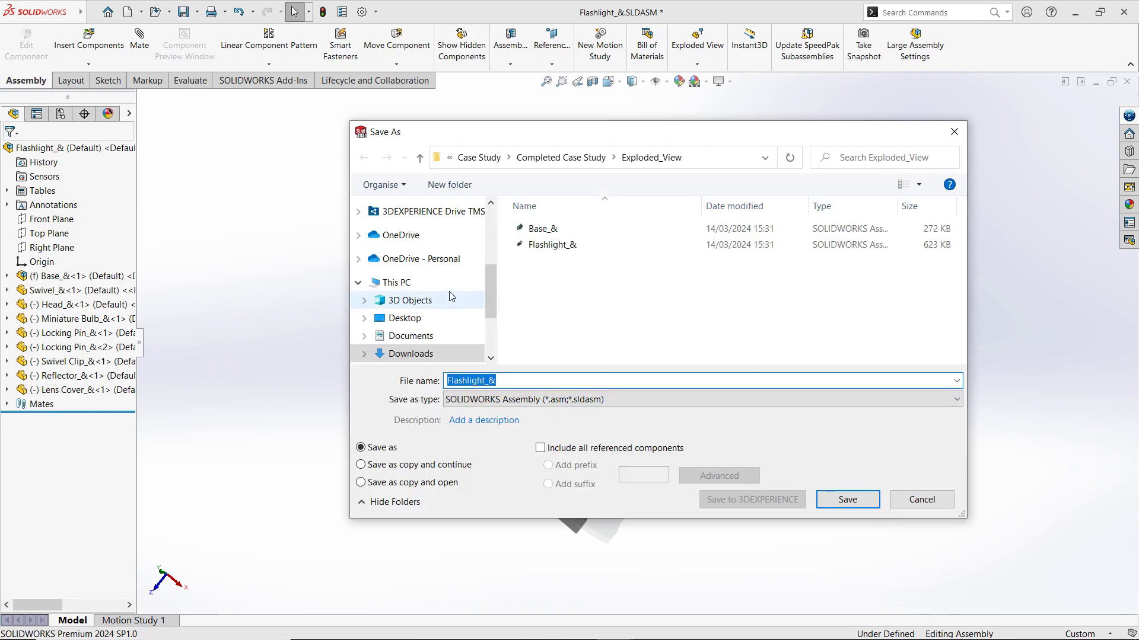
{"action": "left_click", "coordinate": [528, 399]}
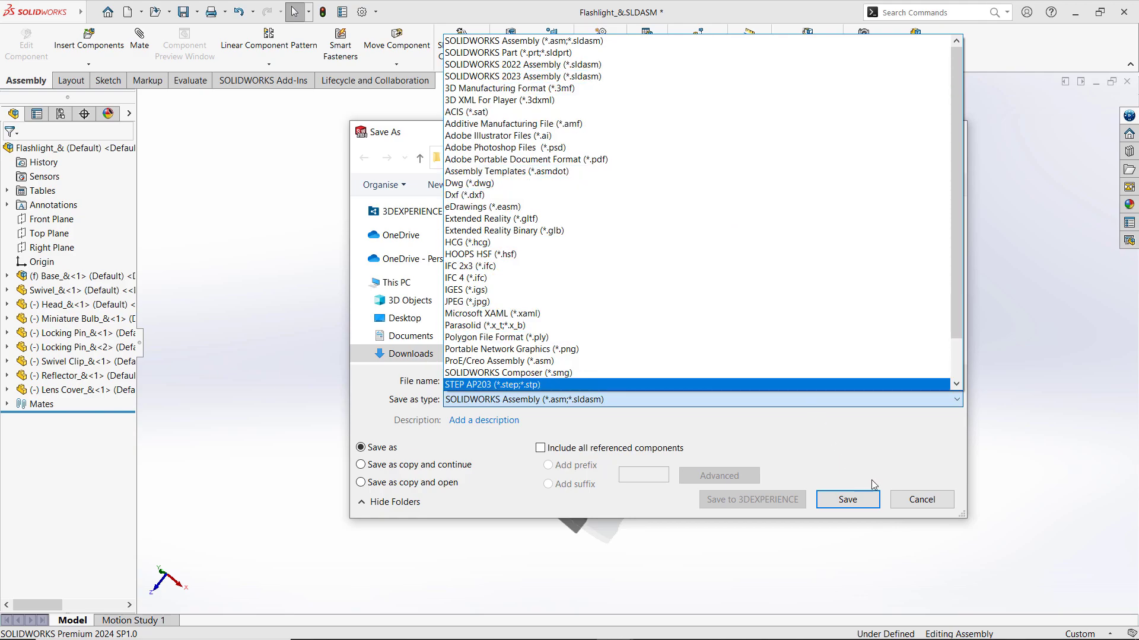
{"action": "left_click", "coordinate": [908, 503]}
{"action": "left_click", "coordinate": [908, 503]}
{"action": "middle_click_drag", "start_coordinate": [915, 501], "coordinate": [818, 410]}
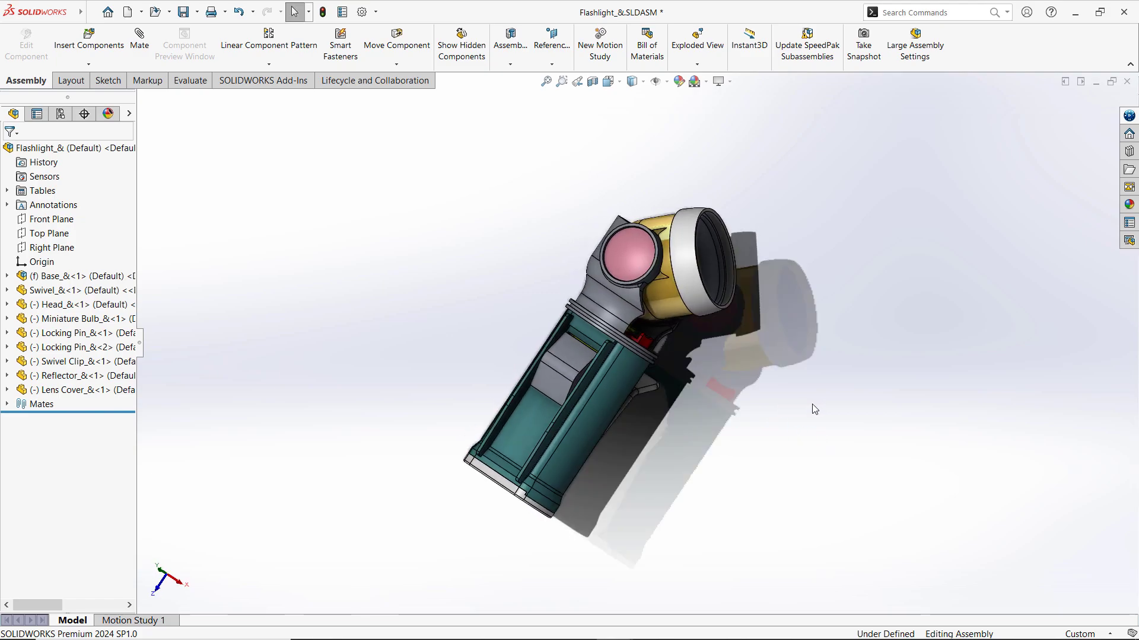
{"action": "mouse_move", "coordinate": [813, 407]}
{"action": "middle_mouse_down"}
{"action": "mouse_move", "coordinate": [716, 416]}
{"action": "mouse_move", "coordinate": [711, 401]}
{"action": "mouse_move", "coordinate": [775, 382]}
{"action": "mouse_move", "coordinate": [826, 343]}
{"action": "mouse_move", "coordinate": [798, 402]}
{"action": "middle_mouse_up"}
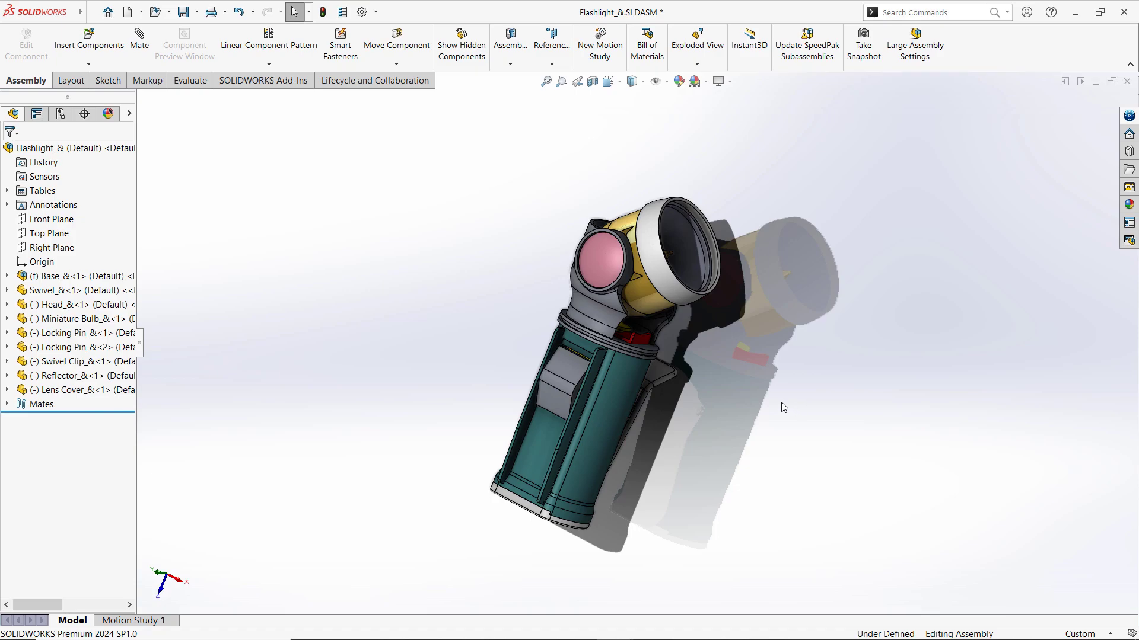
{"action": "mouse_move", "coordinate": [770, 407]}
{"action": "middle_mouse_down"}
{"action": "mouse_move", "coordinate": [794, 367]}
{"action": "mouse_move", "coordinate": [795, 387]}
{"action": "middle_mouse_up"}
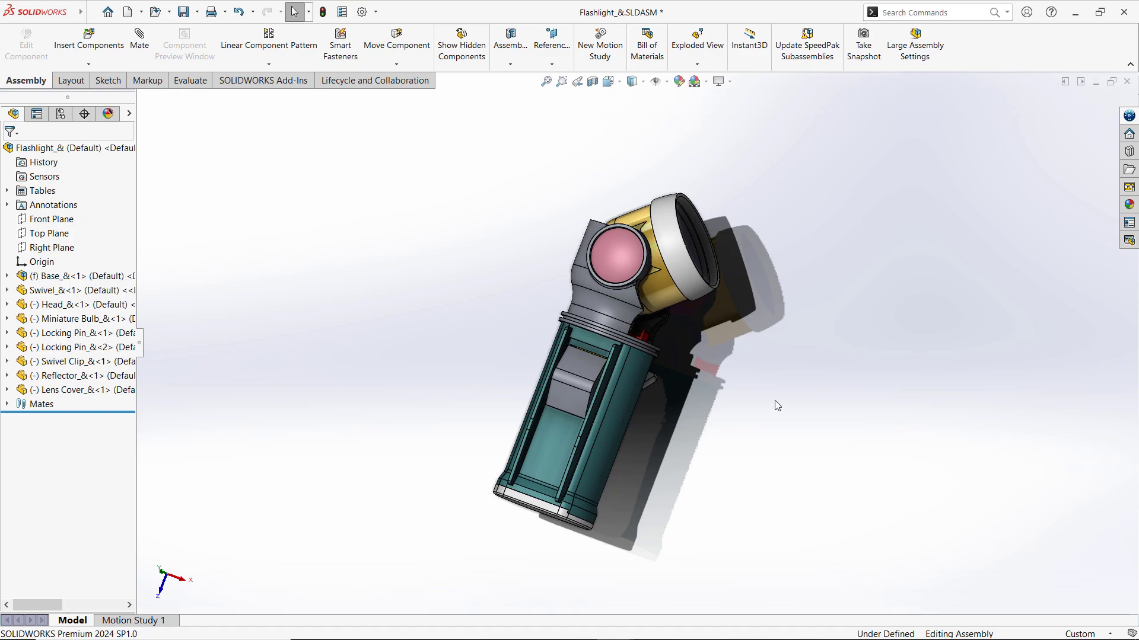
{"action": "middle_click_drag", "start_coordinate": [763, 401], "coordinate": [771, 372]}
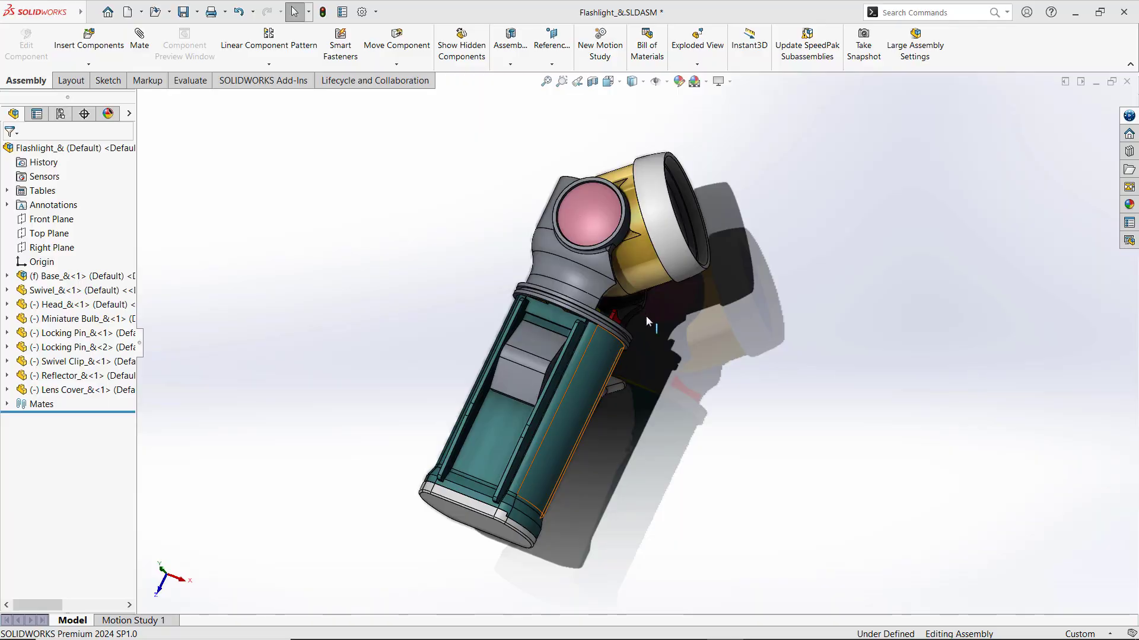
Open the Base subassembly and make a multibody part from it, transferring material and breaking the link to the original assembly
{"action": "left_click", "coordinate": [62, 278]}
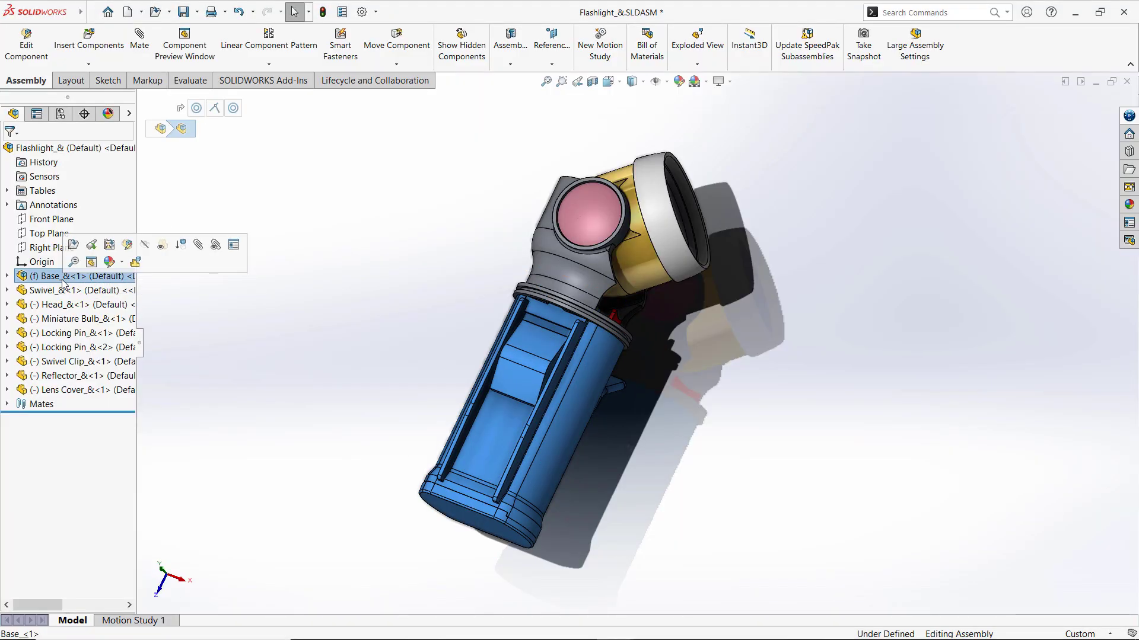
{"action": "left_click", "coordinate": [73, 246]}
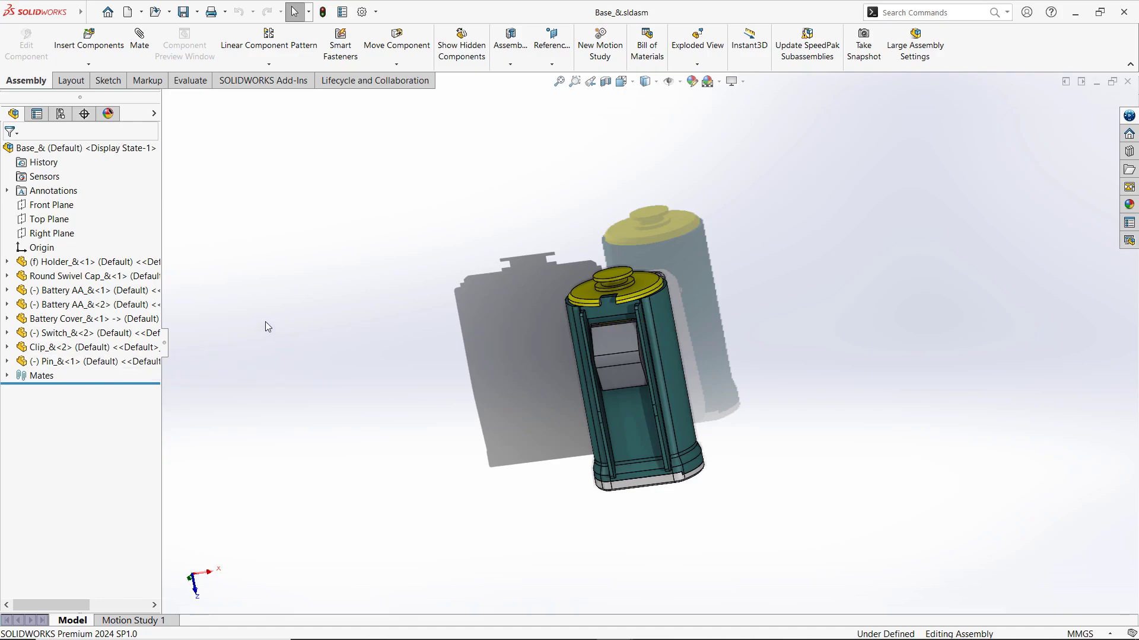
{"action": "left_click", "coordinate": [93, 13]}
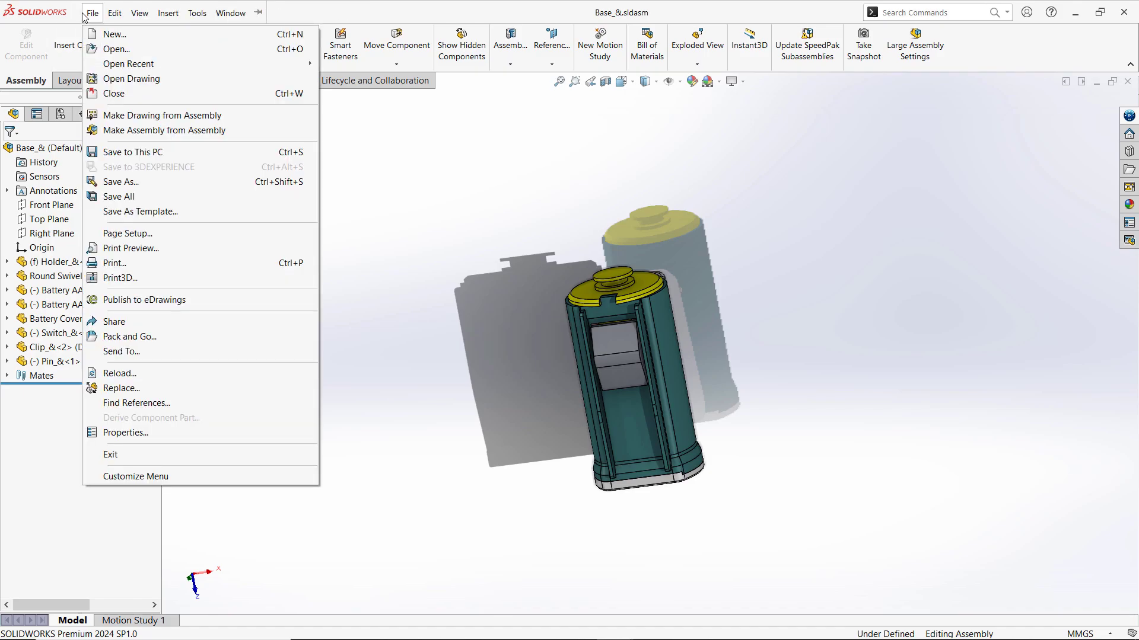
{"action": "mouse_move", "coordinate": [195, 16]}
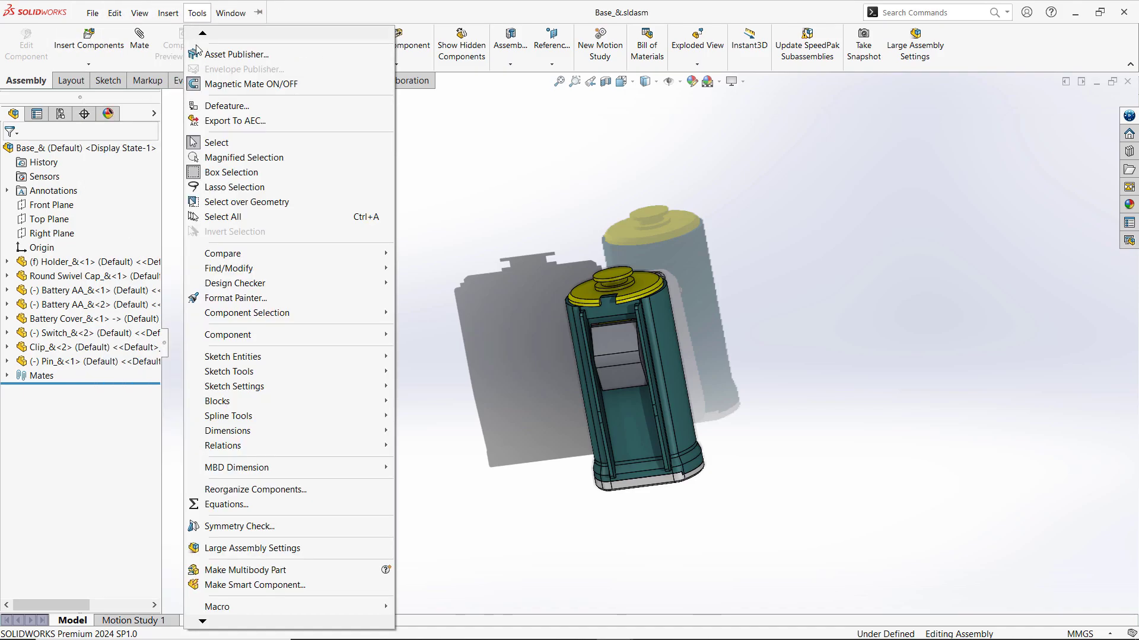
{"action": "left_click", "coordinate": [329, 576]}
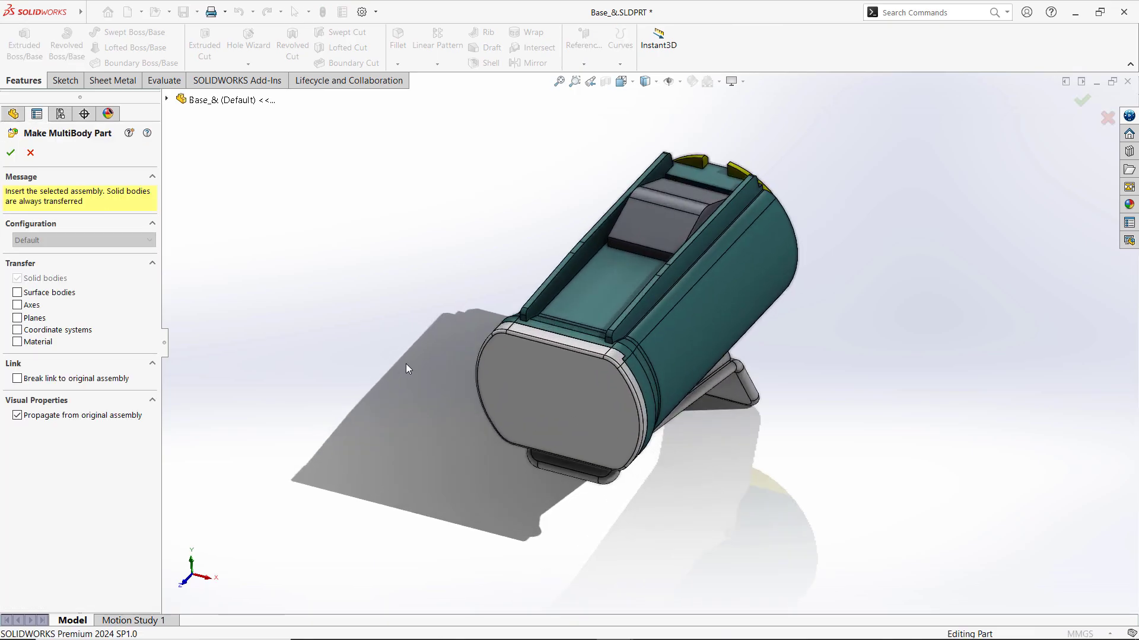
{"action": "mouse_move", "coordinate": [404, 359]}
{"action": "middle_mouse_down"}
{"action": "mouse_move", "coordinate": [447, 333]}
{"action": "mouse_move", "coordinate": [430, 364]}
{"action": "mouse_move", "coordinate": [356, 389]}
{"action": "mouse_move", "coordinate": [379, 387]}
{"action": "mouse_move", "coordinate": [402, 360]}
{"action": "middle_mouse_up"}
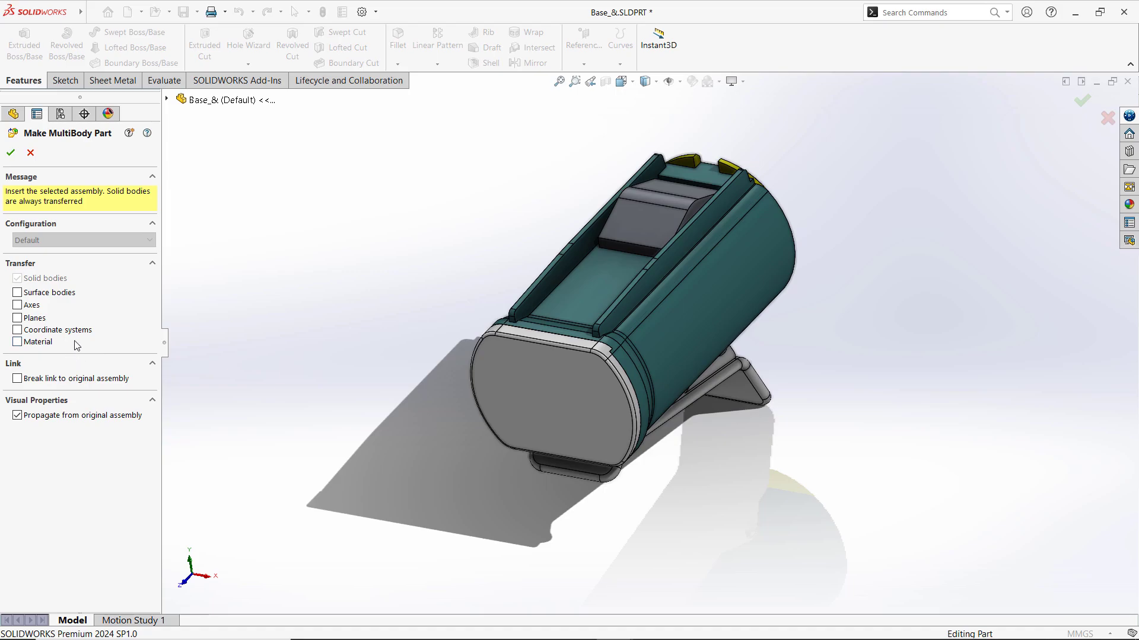
{"action": "left_click", "coordinate": [19, 343]}
{"action": "left_click", "coordinate": [18, 380]}
{"action": "left_click", "coordinate": [11, 152]}
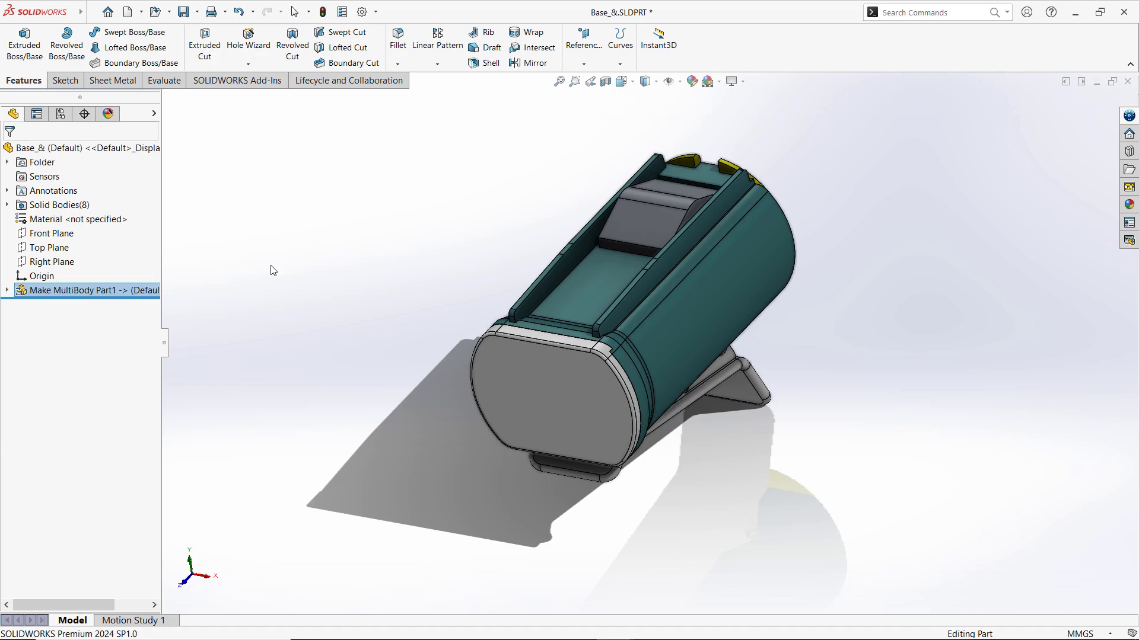
Compare the new Base multibody part with the original Base assembly by switching between the two documents
{"action": "middle_click_drag", "start_coordinate": [284, 267], "coordinate": [276, 365]}
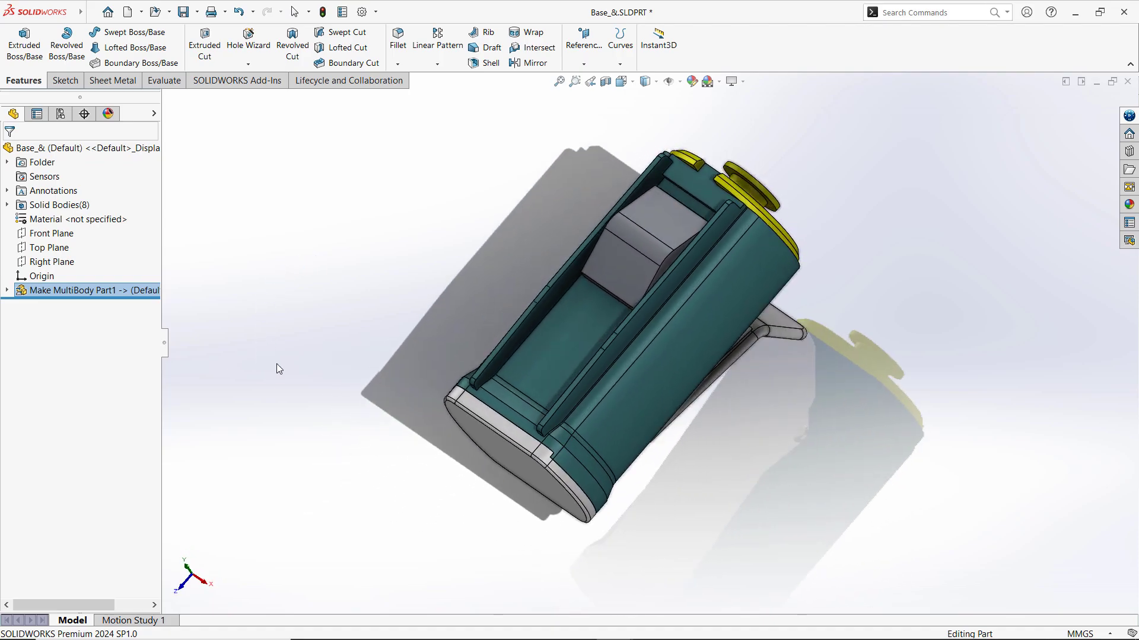
{"action": "key", "text": "ctrl+Tab"}
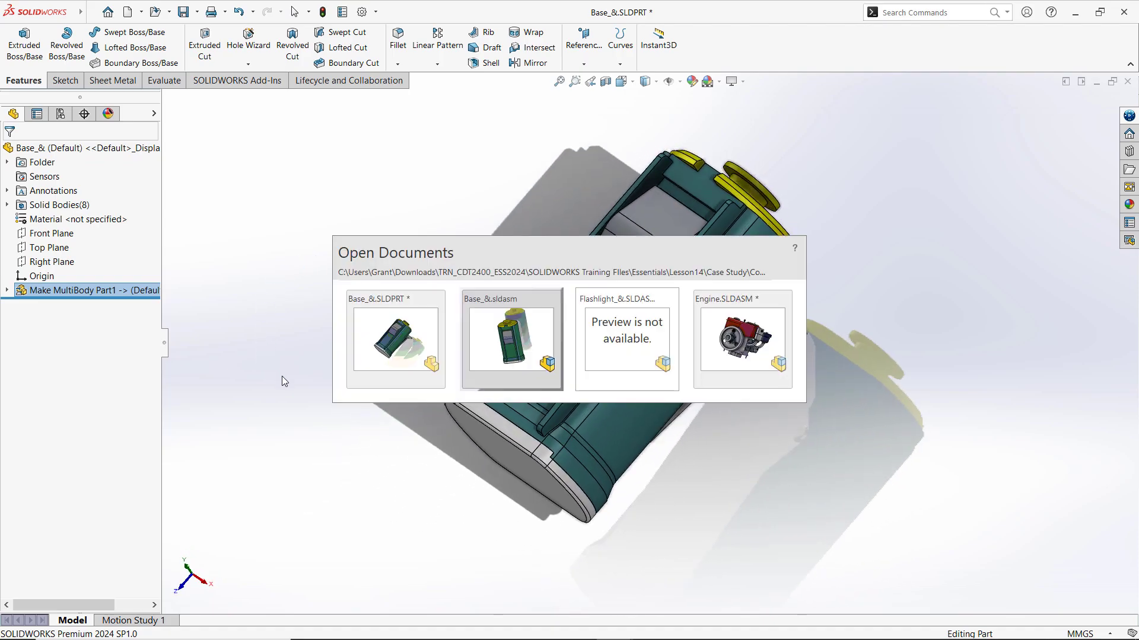
{"action": "left_click", "coordinate": [517, 336]}
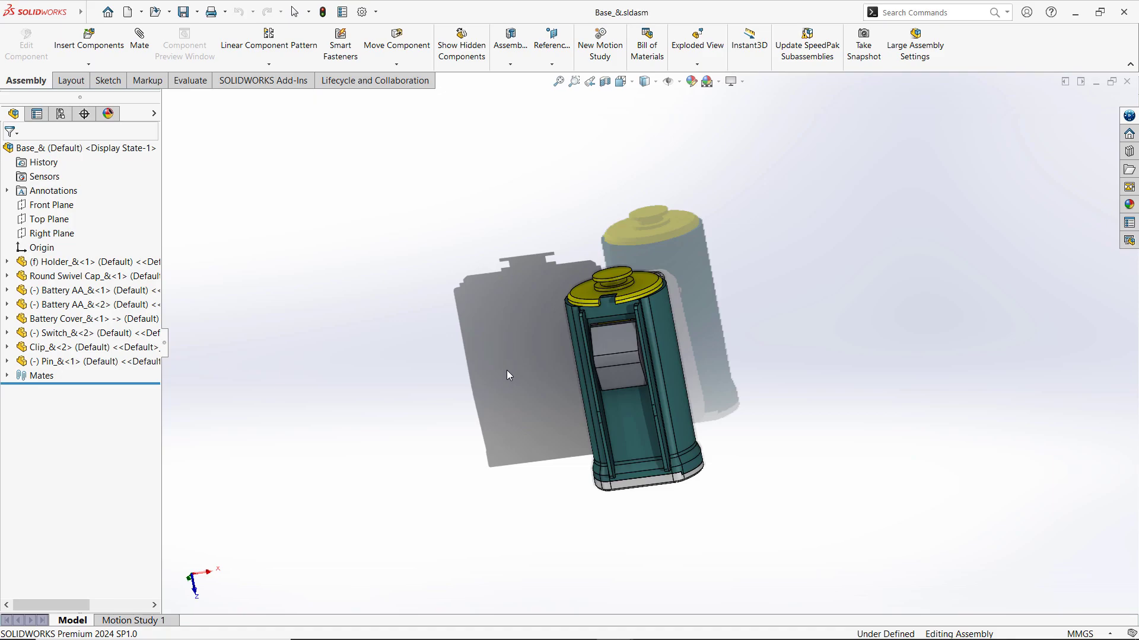
{"action": "key", "text": "ctrl+Tab"}
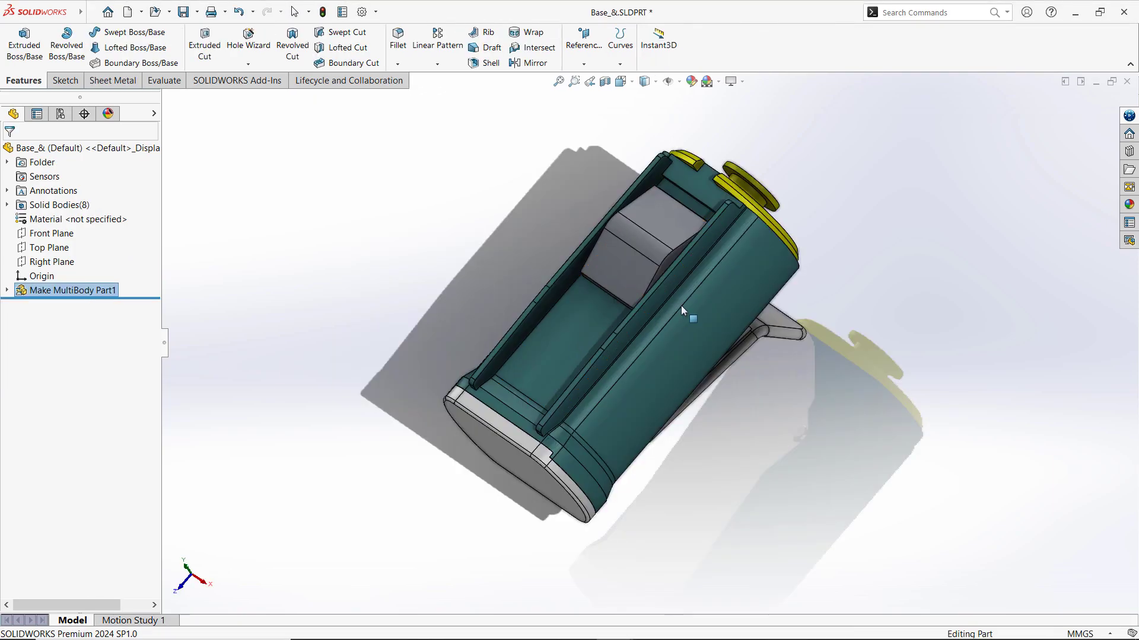
Place the flashlight assembly's Top view on Sheet3 of the Flashlight drawing, in the upper middle of the sheet
{"action": "key", "text": "ctrl+Tab"}
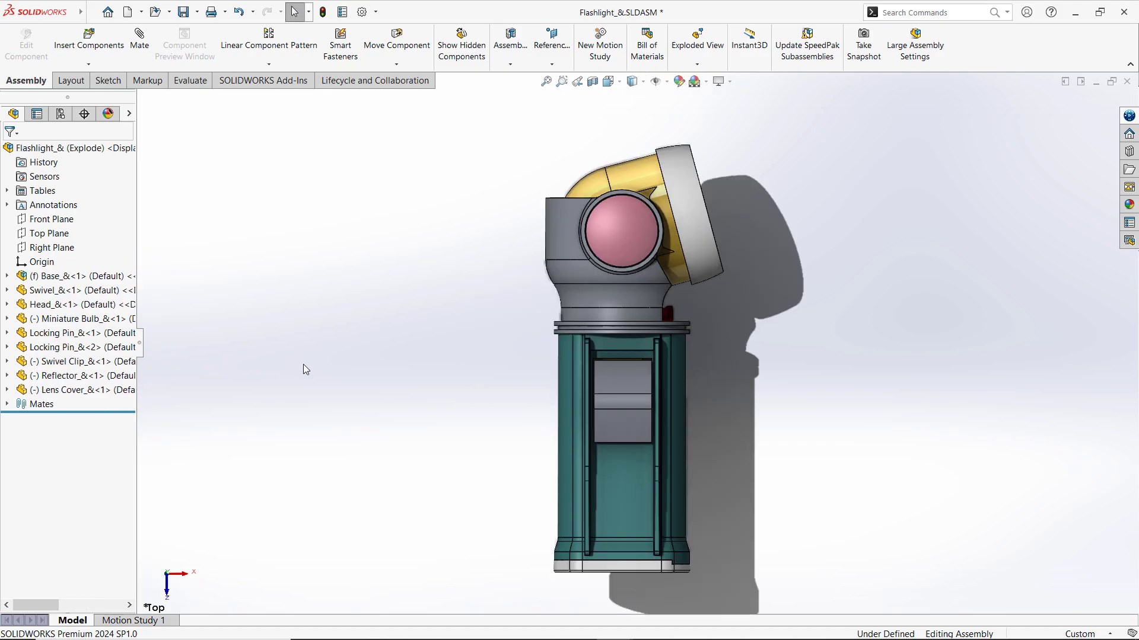
{"action": "key", "text": "ctrl+Tab"}
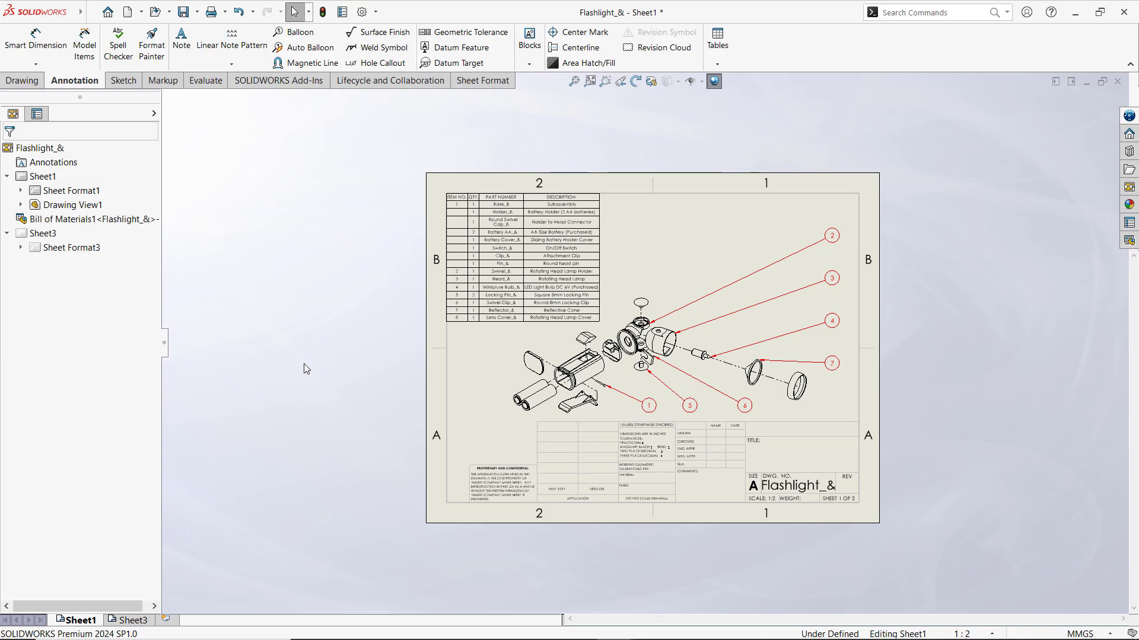
{"action": "left_click", "coordinate": [129, 620]}
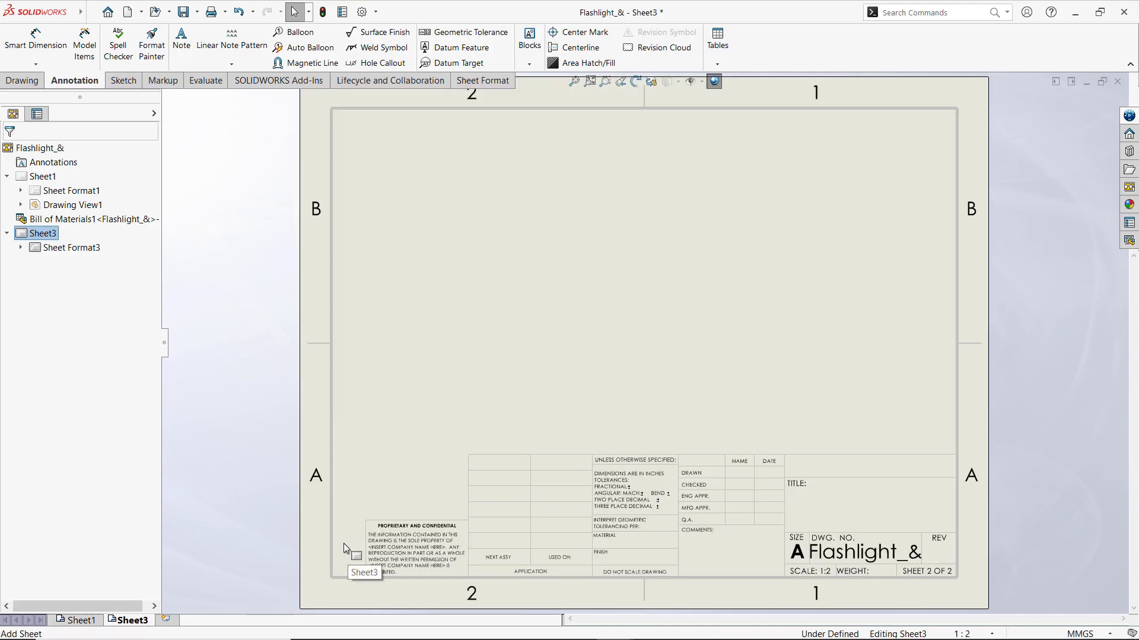
{"action": "left_click", "coordinate": [1129, 186]}
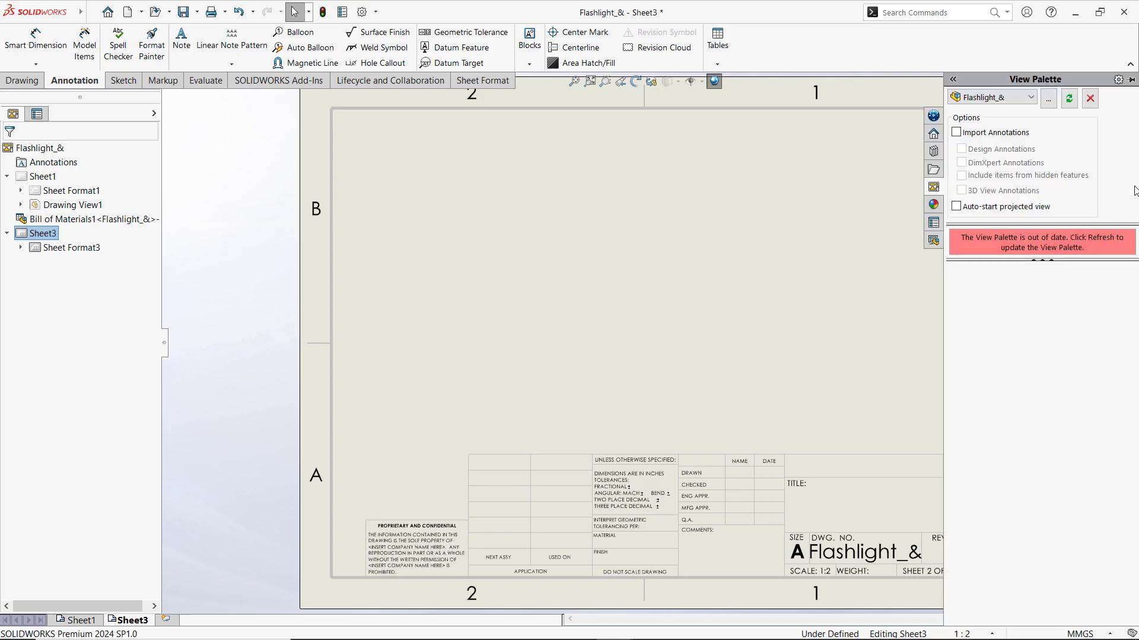
{"action": "left_click", "coordinate": [1069, 98]}
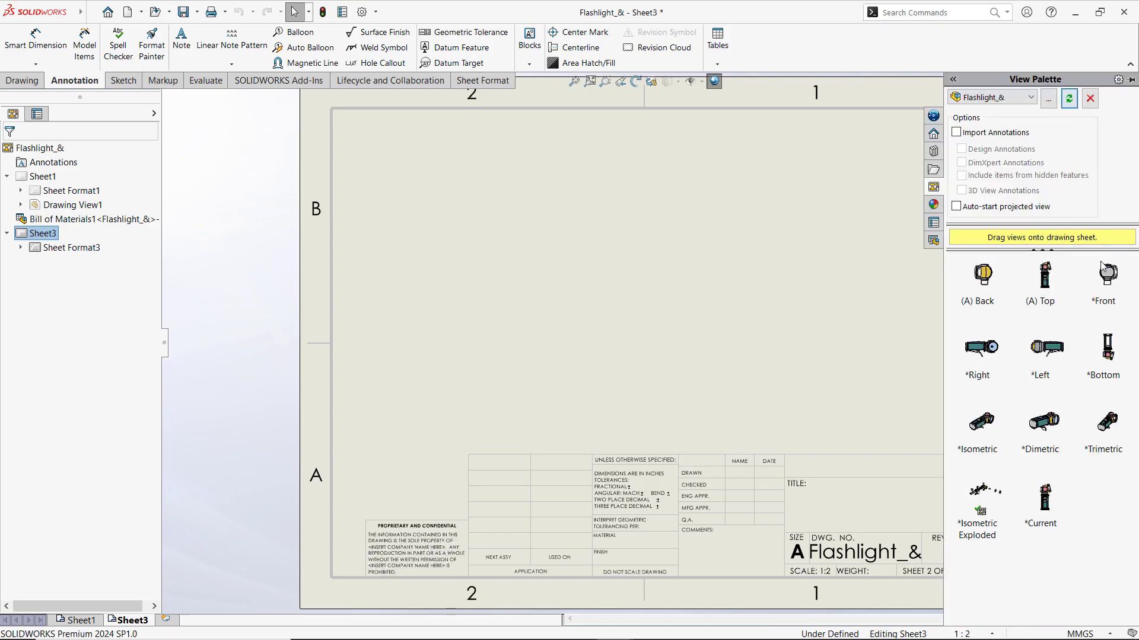
{"action": "left_click_drag", "start_coordinate": [1037, 285], "coordinate": [571, 294]}
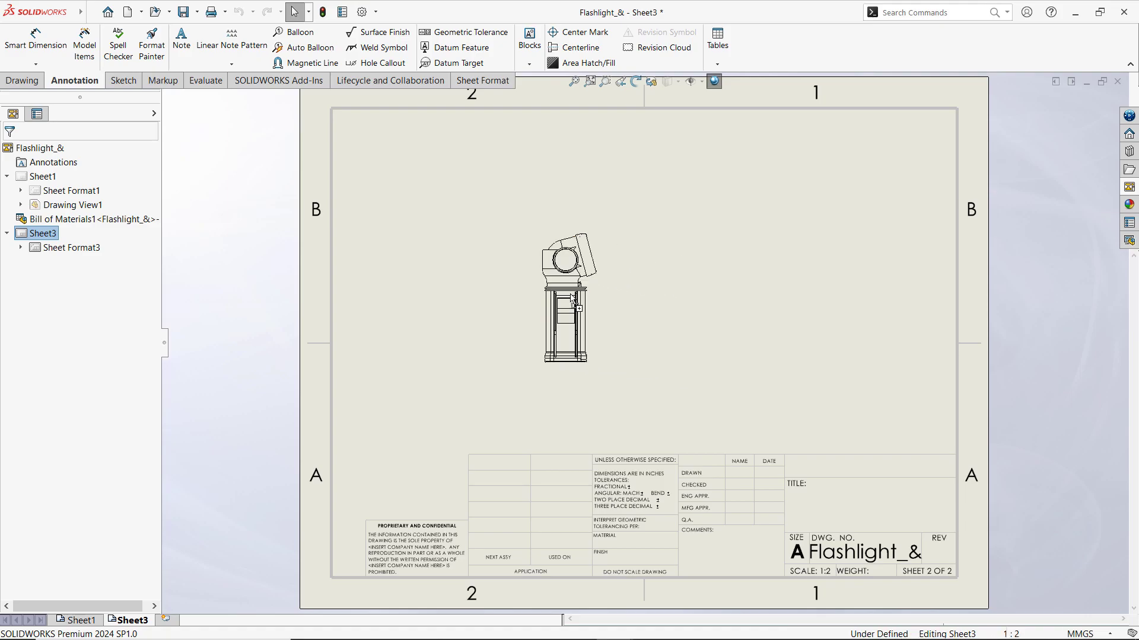
{"action": "scroll", "coordinate": [572, 286], "scroll_direction": "down", "scroll_amount": 5}
{"action": "scroll", "coordinate": [573, 269], "scroll_direction": "up", "scroll_amount": 1}
{"action": "scroll", "coordinate": [584, 277], "scroll_direction": "up", "scroll_amount": 1}
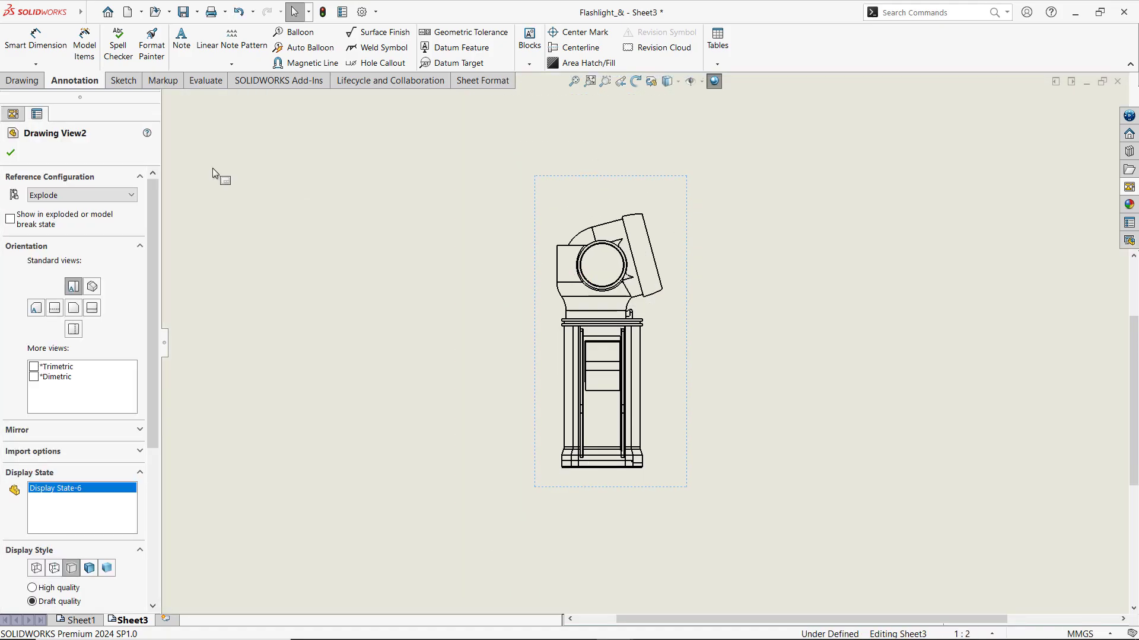
Dimension the flashlight's overall height from the lens cover's top corner to the base's bottom edge, with the text left of the view
{"action": "left_click", "coordinate": [36, 39]}
{"action": "left_click", "coordinate": [641, 214]}
{"action": "scroll", "coordinate": [627, 479], "scroll_direction": "down", "scroll_amount": 1}
{"action": "scroll", "coordinate": [627, 479], "scroll_direction": "down", "scroll_amount": 4}
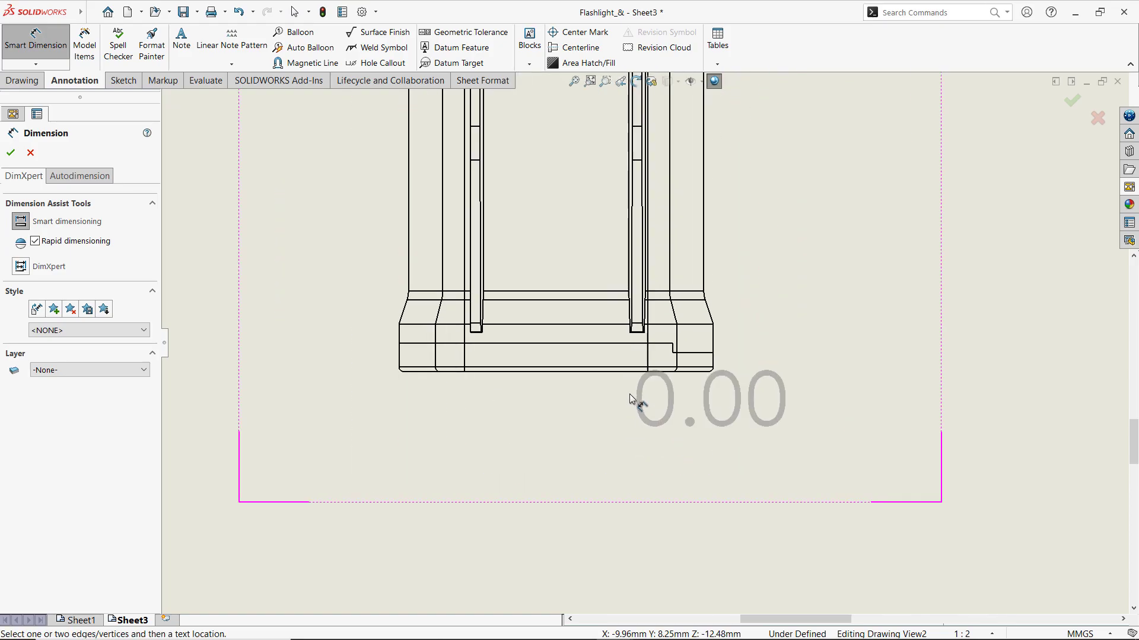
{"action": "left_click", "coordinate": [613, 374]}
{"action": "scroll", "coordinate": [612, 374], "scroll_direction": "up", "scroll_amount": 3}
{"action": "scroll", "coordinate": [415, 249], "scroll_direction": "up", "scroll_amount": 3}
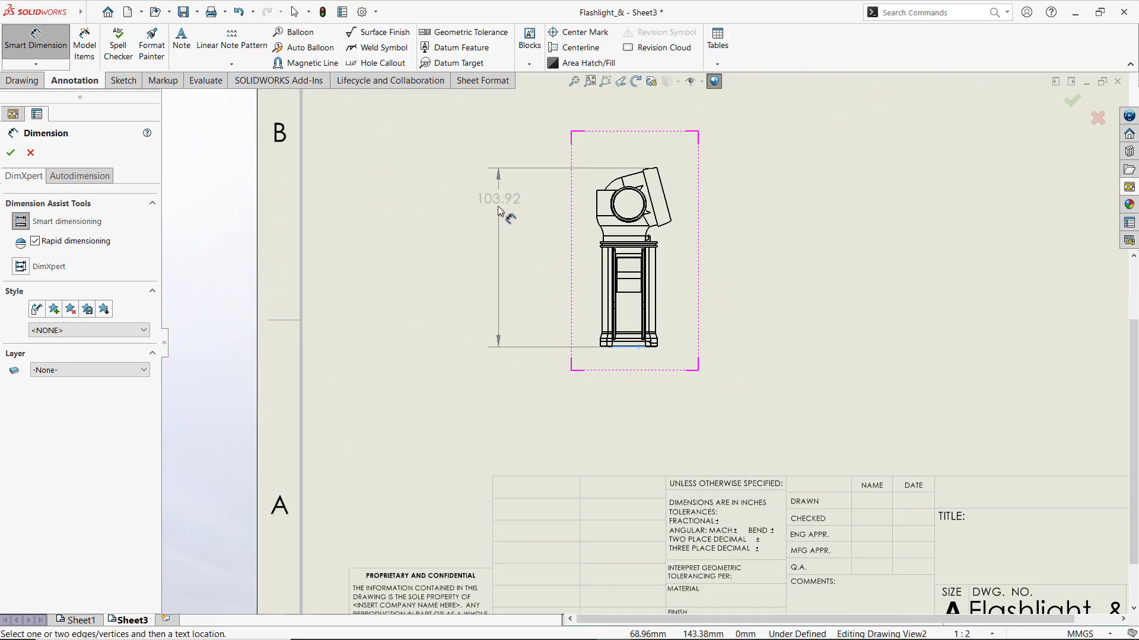
{"action": "left_click", "coordinate": [522, 253]}
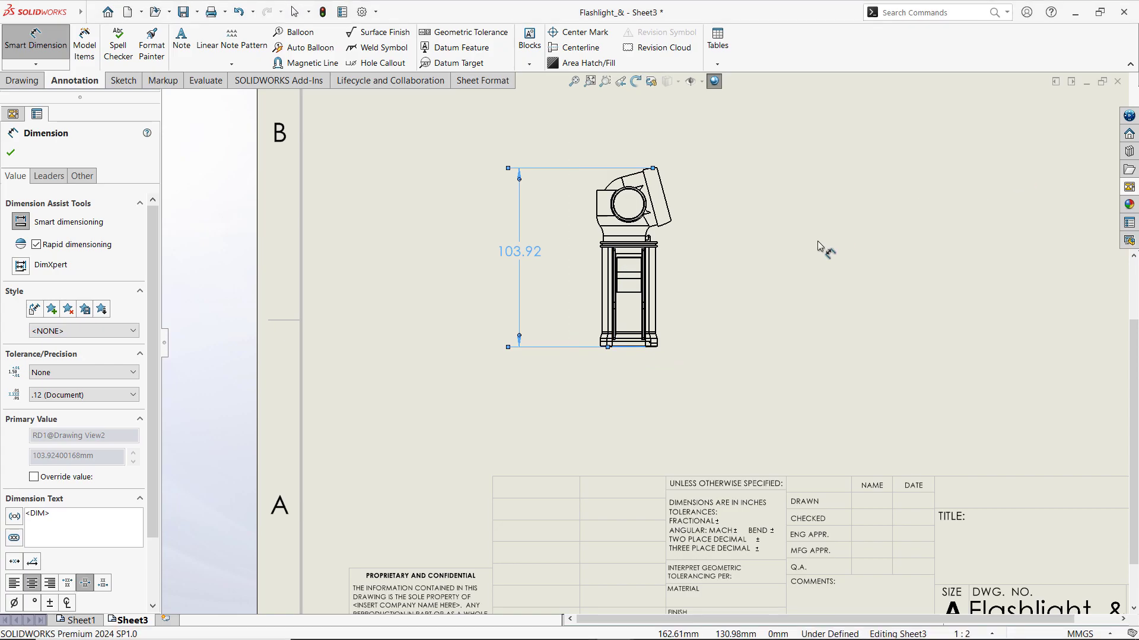
{"action": "scroll", "coordinate": [686, 287], "scroll_direction": "up", "scroll_amount": 1}
{"action": "scroll", "coordinate": [561, 325], "scroll_direction": "down", "scroll_amount": 3}
{"action": "left_click", "coordinate": [866, 247]}
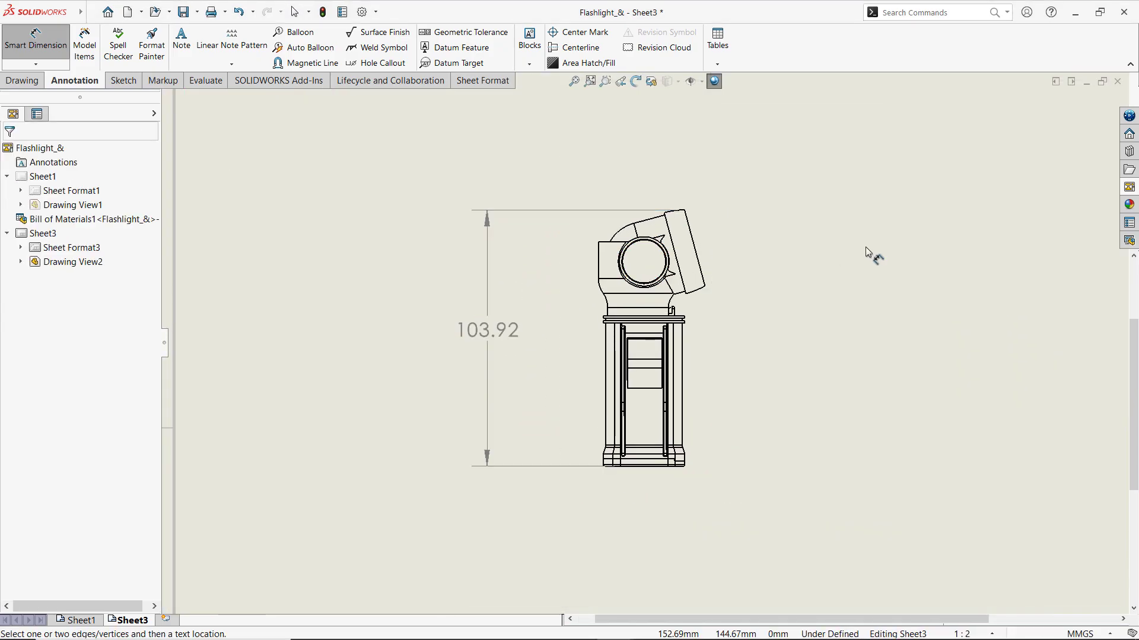
Switch to the Flashlight assembly document and hide the Lens Cover component
{"action": "key", "text": "ctrl+Tab"}
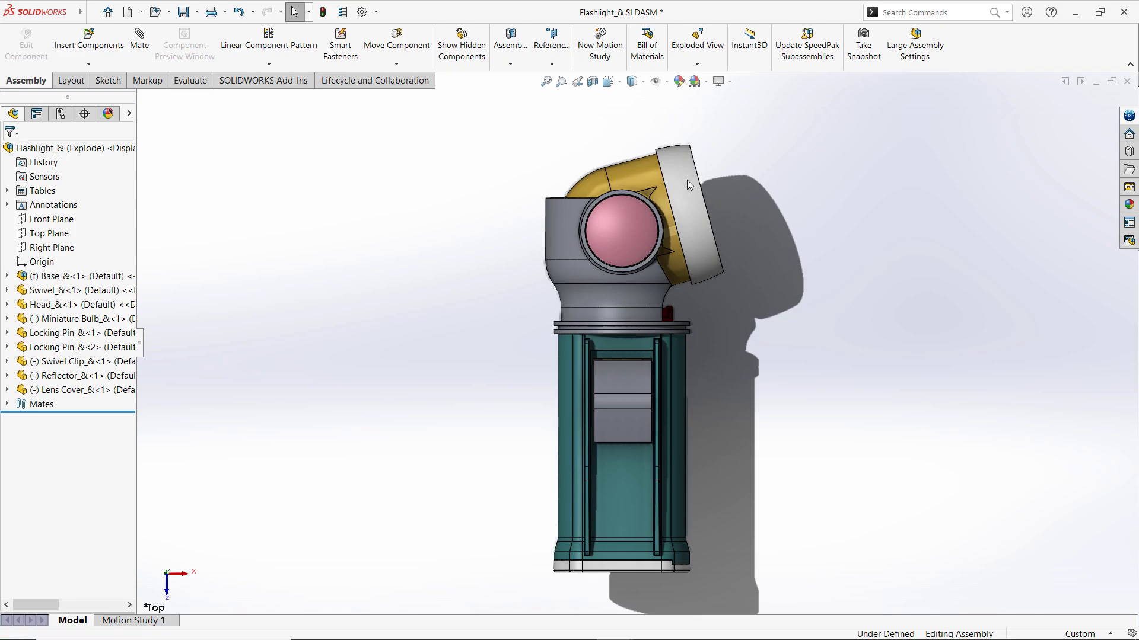
{"action": "left_click", "coordinate": [687, 190]}
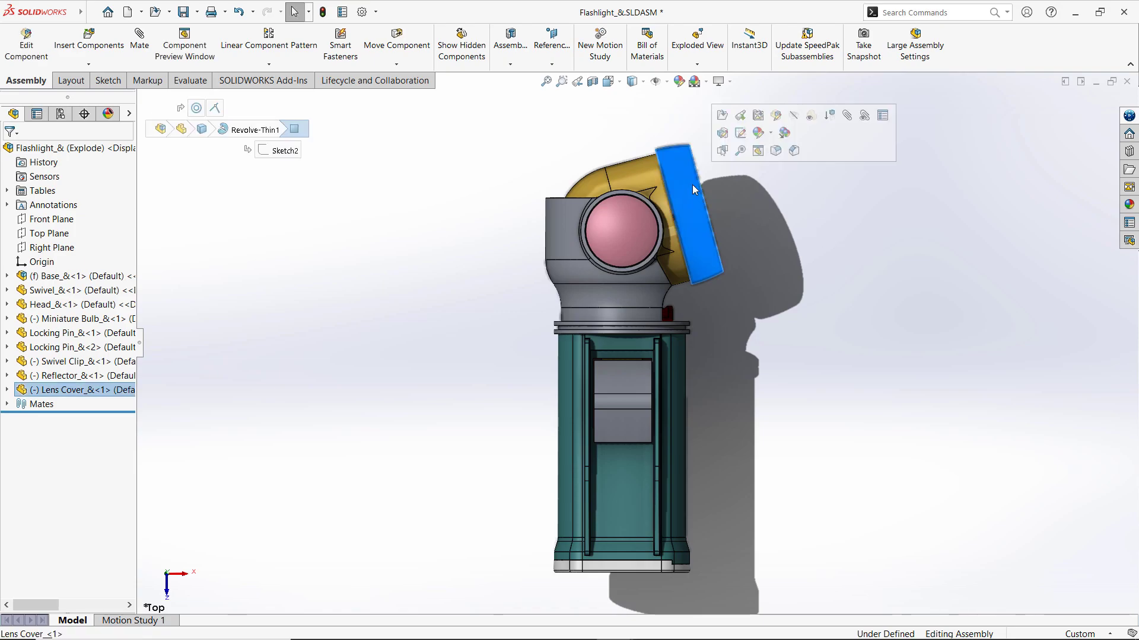
{"action": "left_click", "coordinate": [828, 122]}
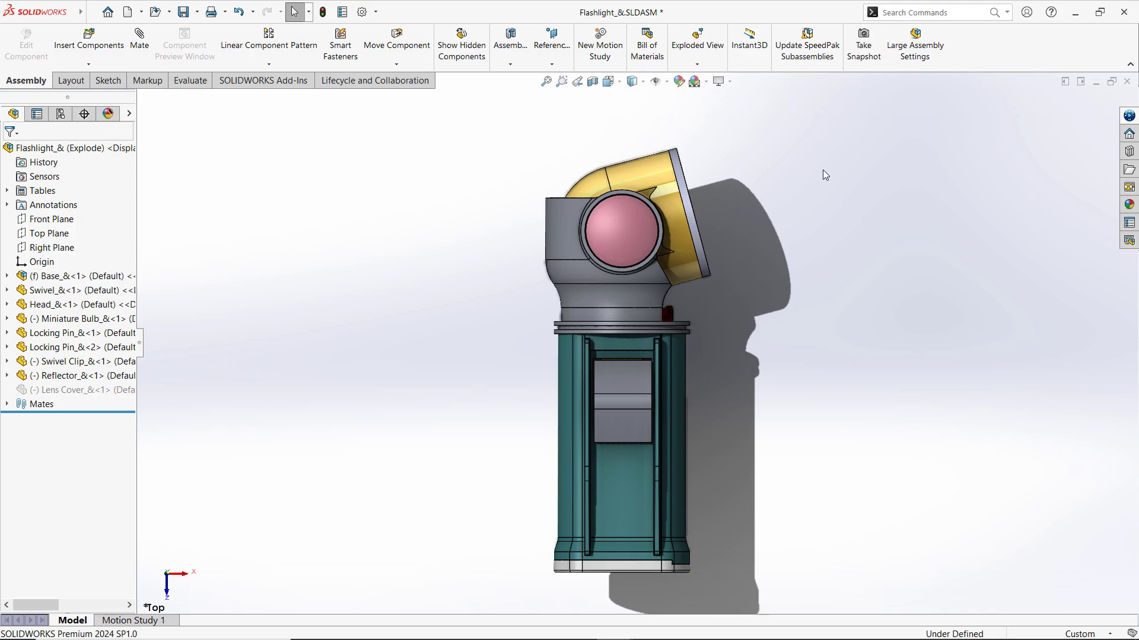
Switch to the Flashlight drawing and examine where the overall height dimension's upper extension line ends relative to the flashlight's head
{"action": "key", "text": "ctrl+Tab"}
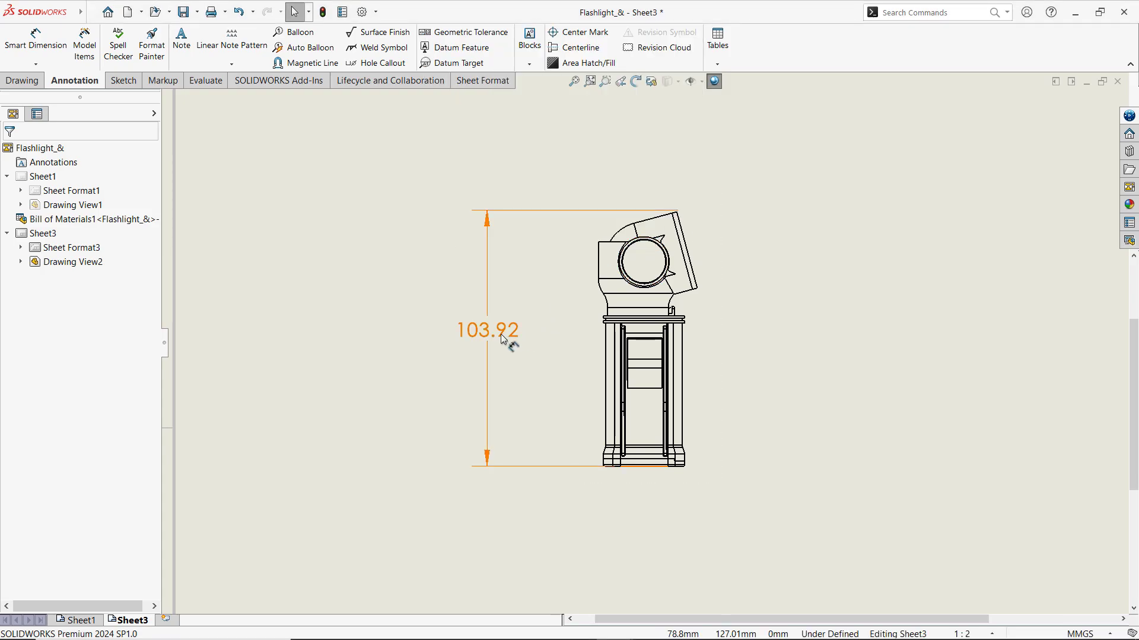
{"action": "scroll", "coordinate": [670, 226], "scroll_direction": "down", "scroll_amount": 5}
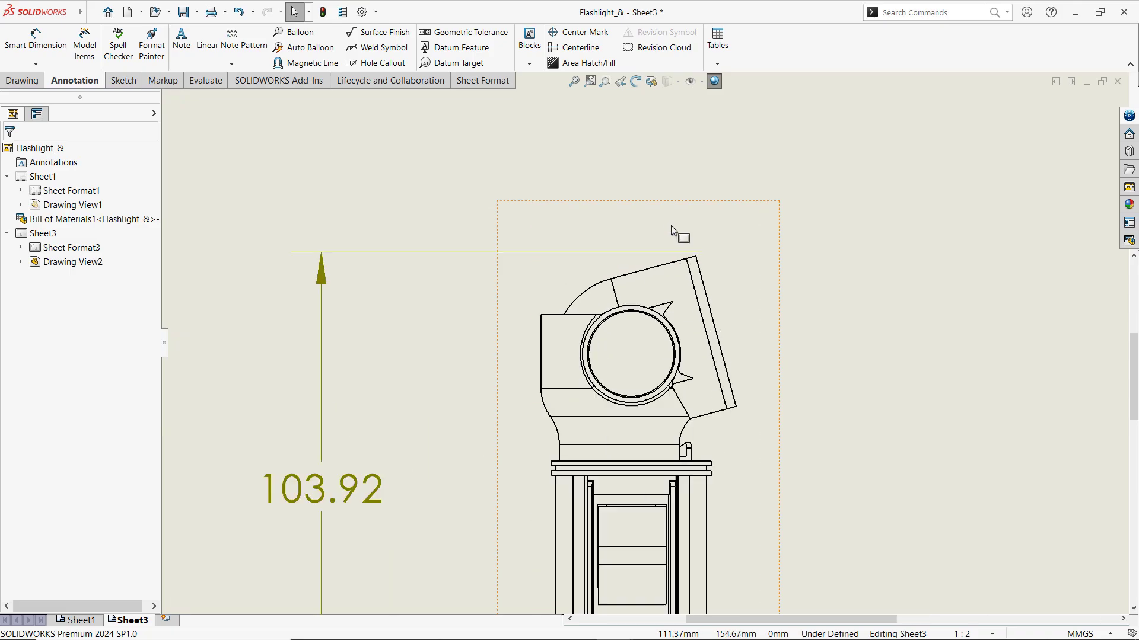
{"action": "scroll", "coordinate": [692, 273], "scroll_direction": "down", "scroll_amount": 4}
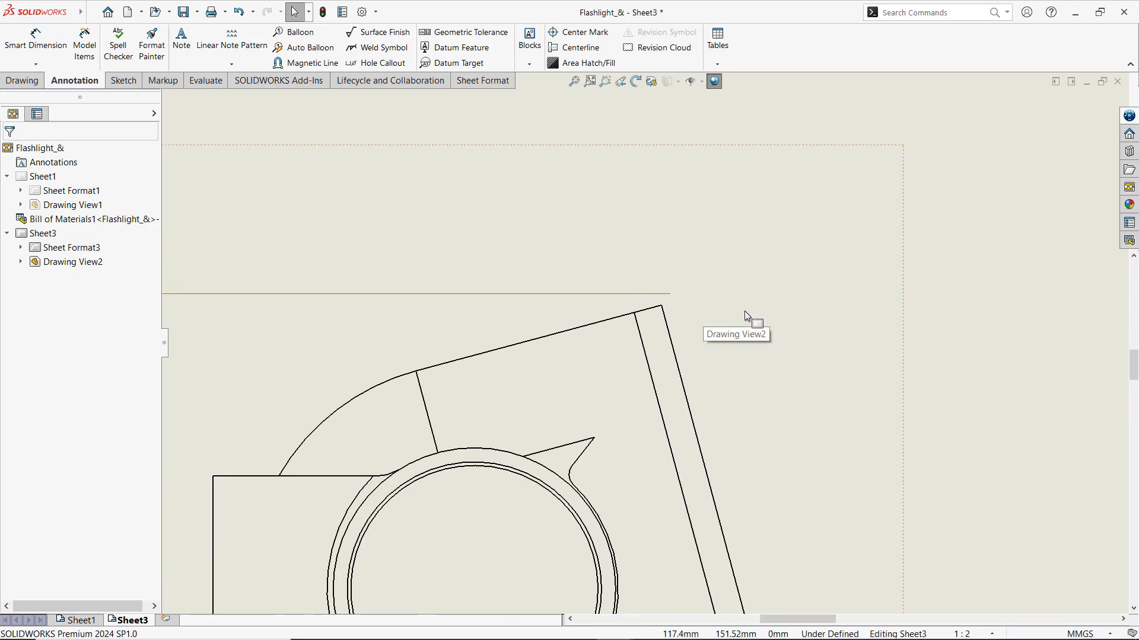
{"action": "scroll", "coordinate": [586, 425], "scroll_direction": "up", "scroll_amount": 10}
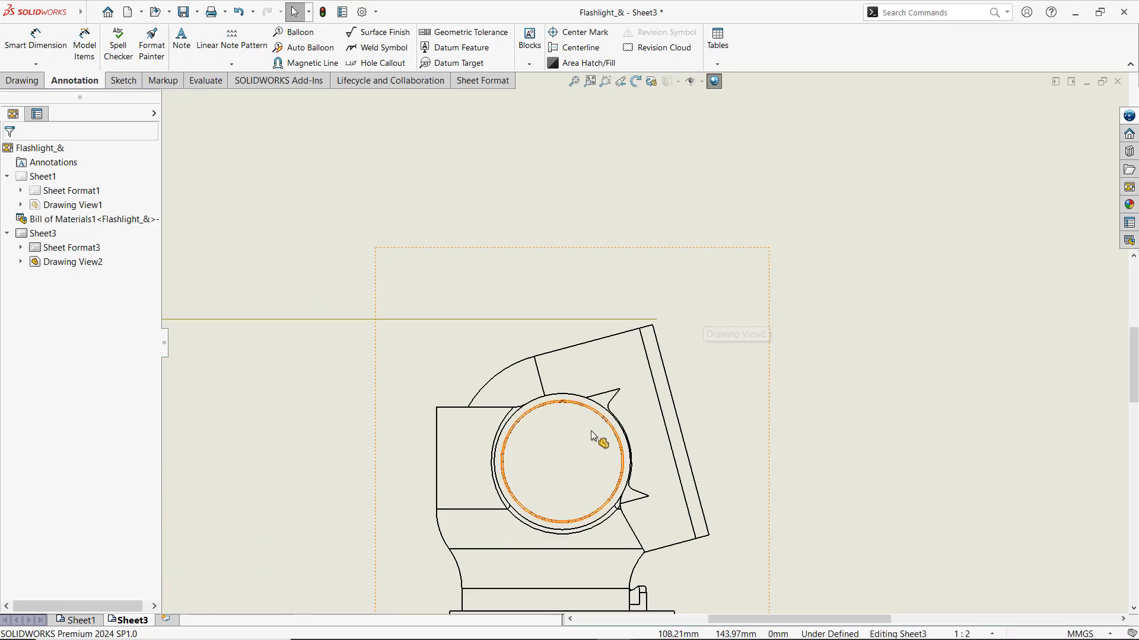
{"action": "scroll", "coordinate": [602, 417], "scroll_direction": "down", "scroll_amount": 1}
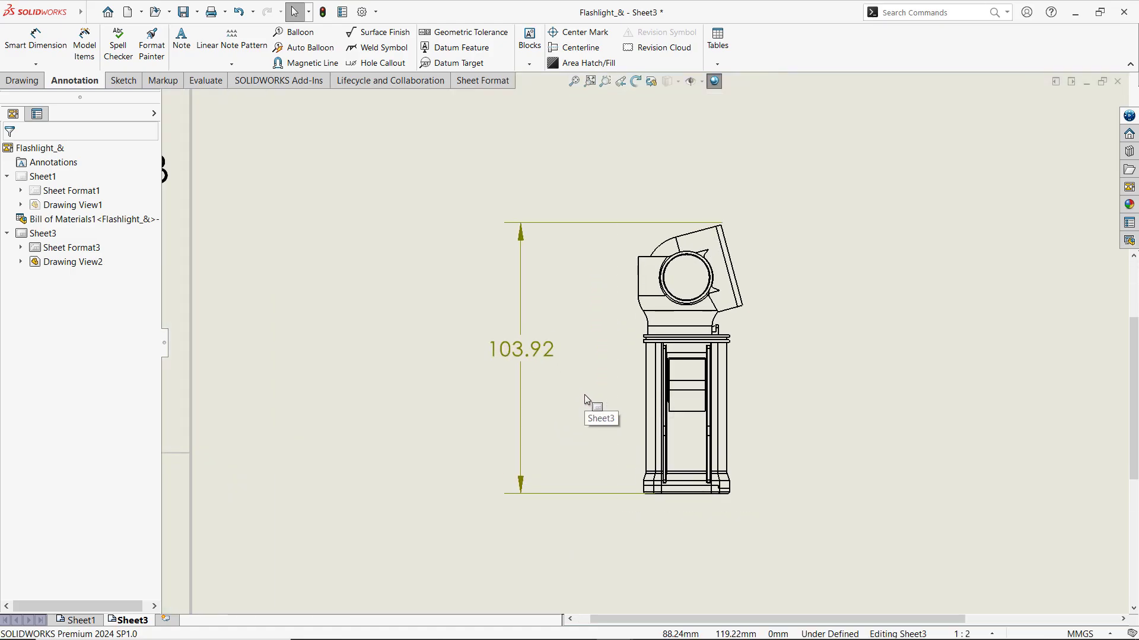
Reattach the upper end of the overall height dimension to the top corner of the reflector's outer edge
{"action": "left_click", "coordinate": [541, 356]}
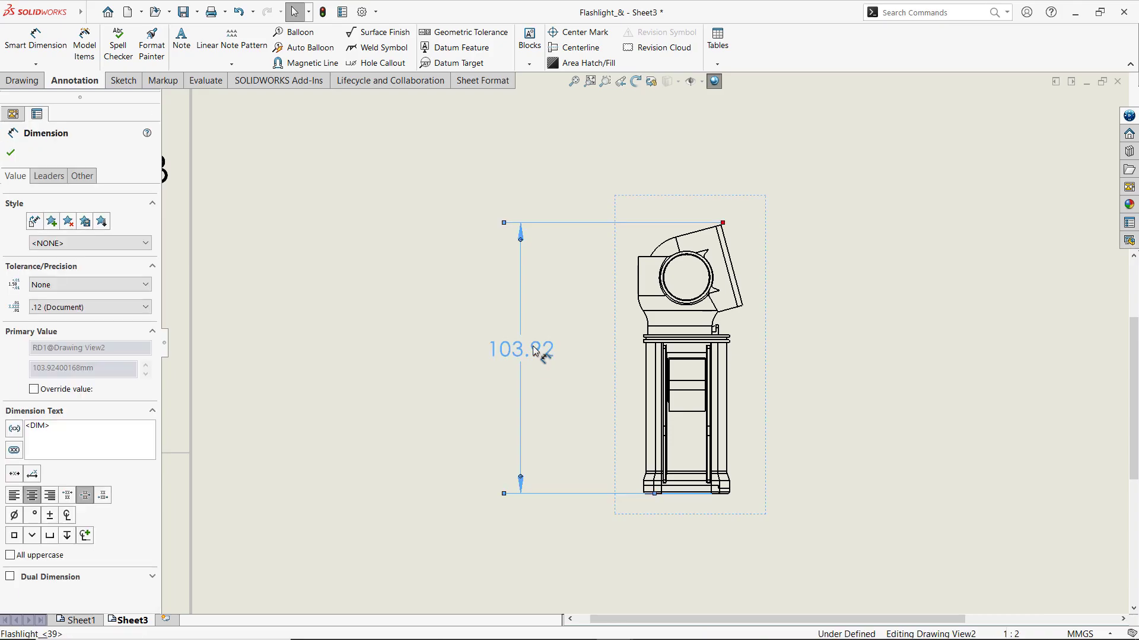
{"action": "right_click", "coordinate": [537, 352]}
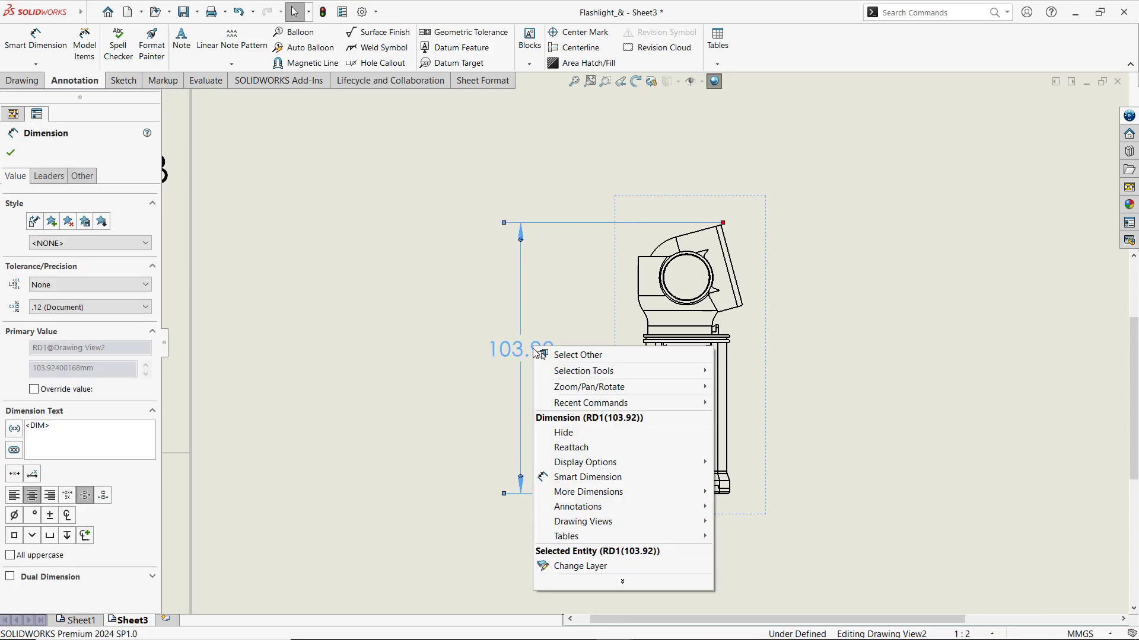
{"action": "left_click", "coordinate": [608, 452]}
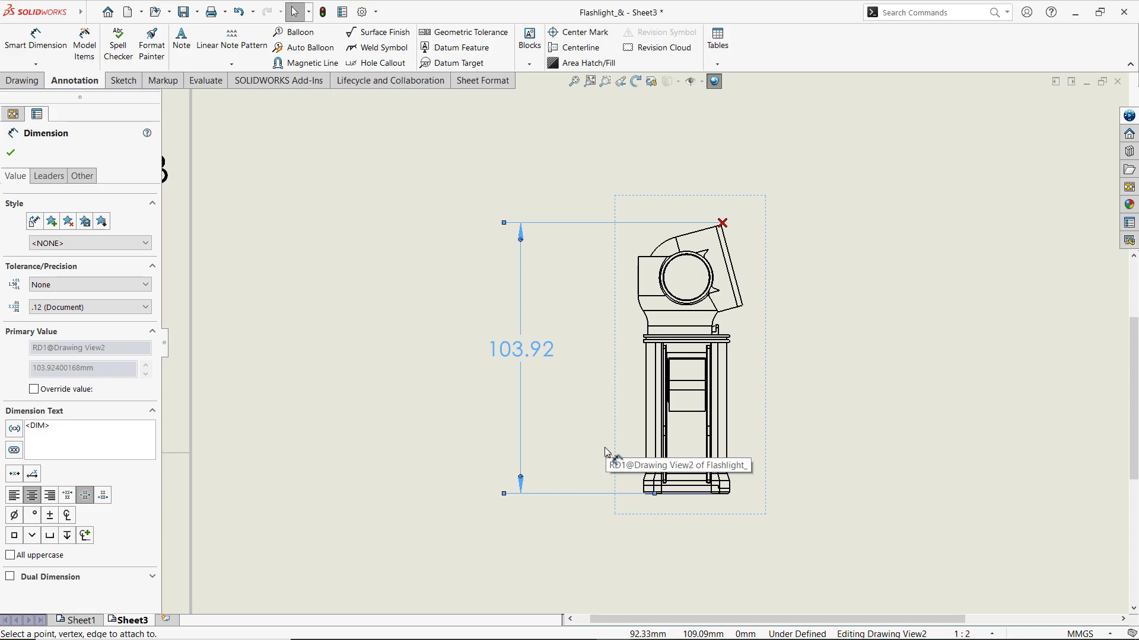
{"action": "scroll", "coordinate": [720, 264], "scroll_direction": "down", "scroll_amount": 8}
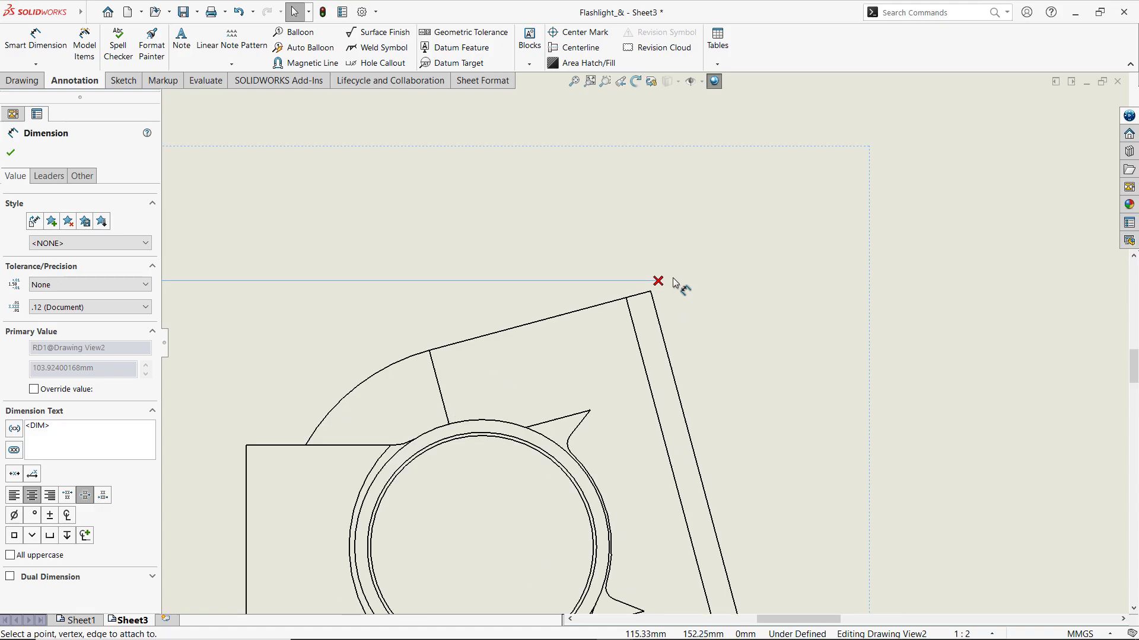
{"action": "scroll", "coordinate": [676, 297], "scroll_direction": "down", "scroll_amount": 1}
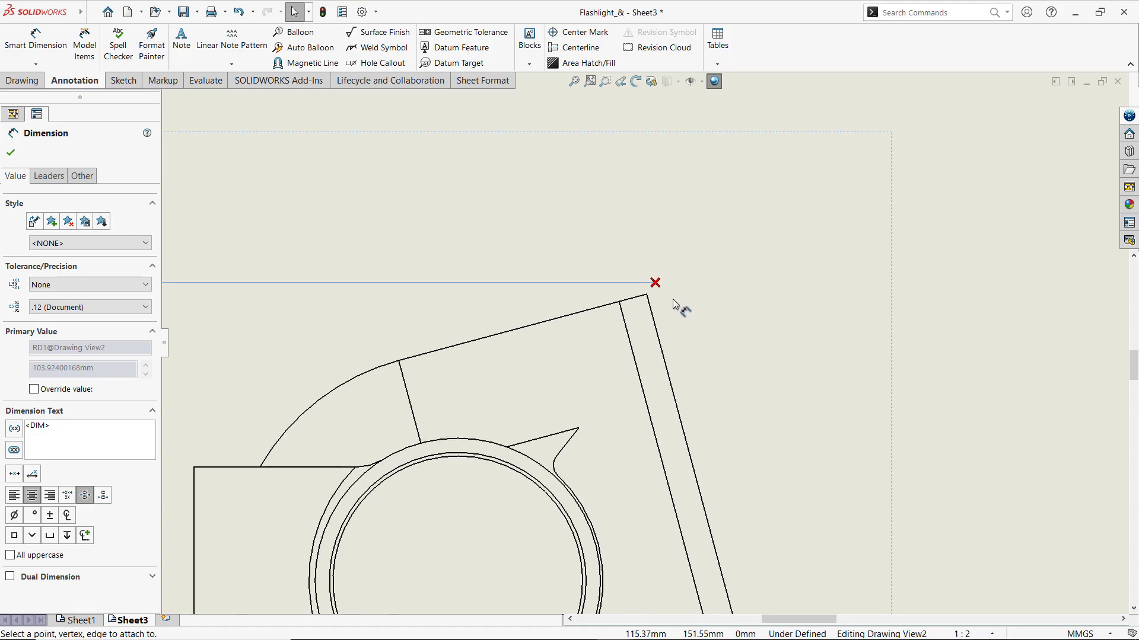
{"action": "left_click", "coordinate": [649, 298]}
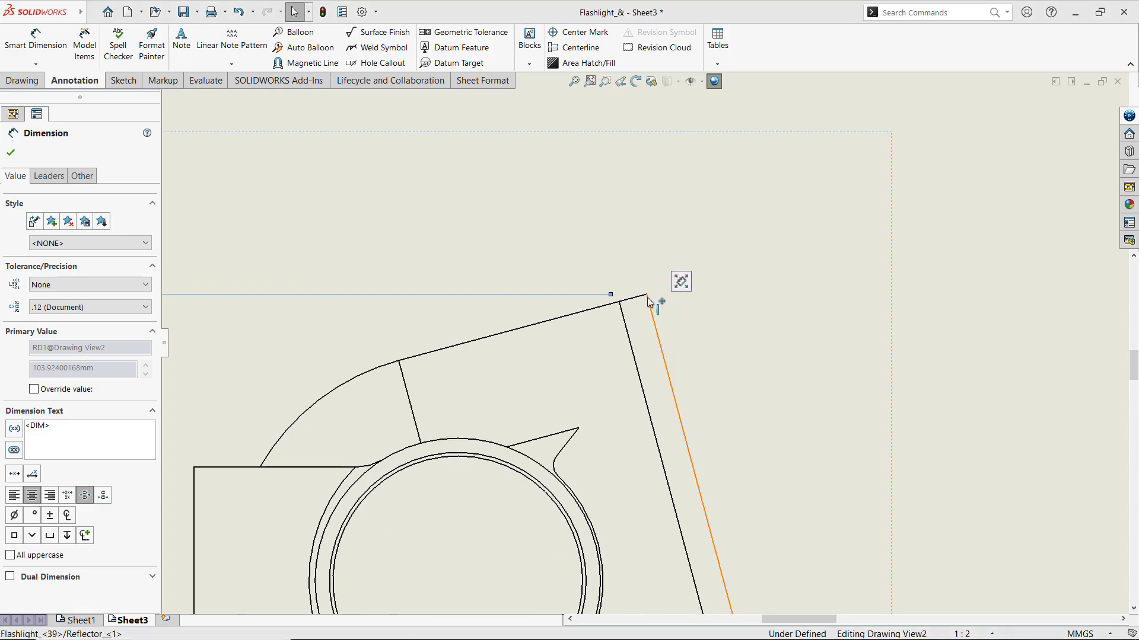
{"action": "scroll", "coordinate": [671, 354], "scroll_direction": "up", "scroll_amount": 5}
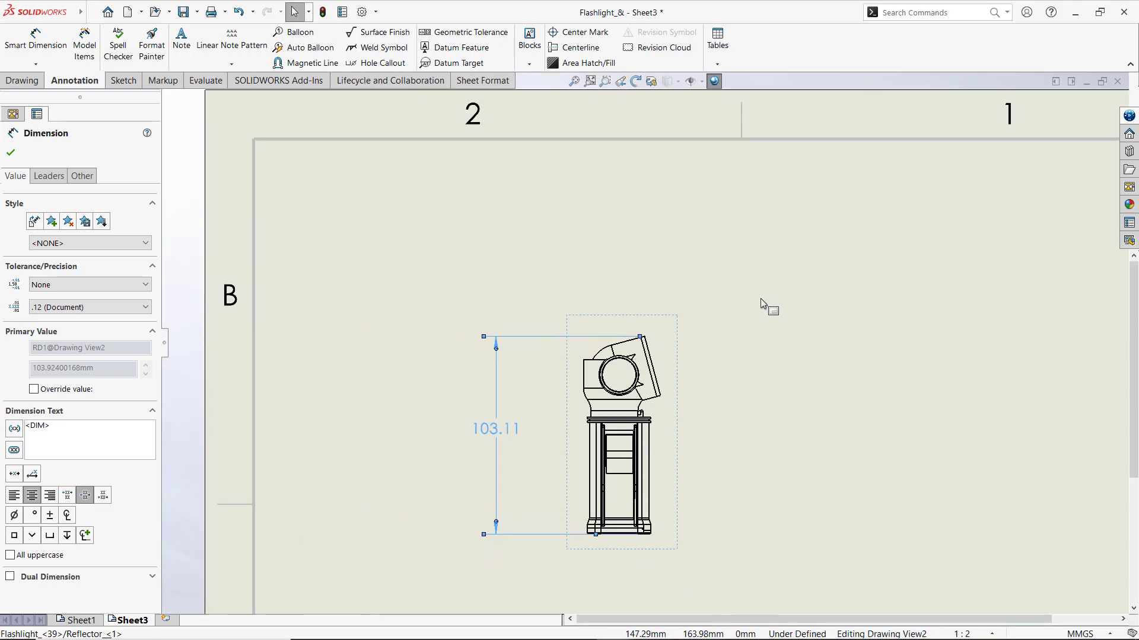
{"action": "left_click", "coordinate": [780, 361]}
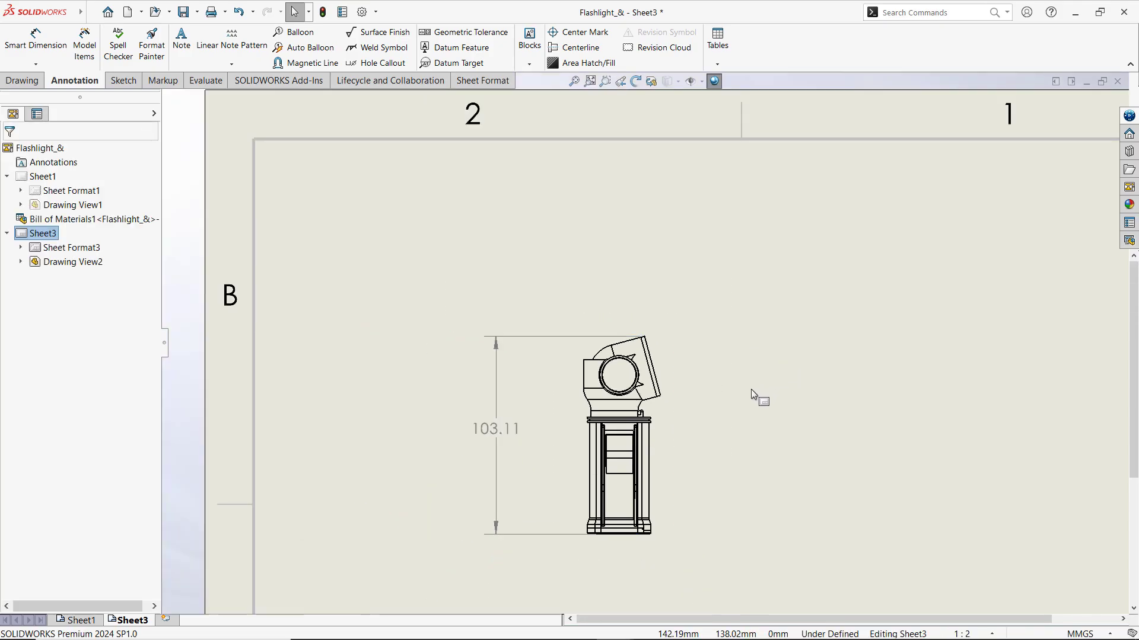
Switch back to the Flashlight assembly document and turn the model to show the open front of the head
{"action": "key", "text": "ctrl+Tab"}
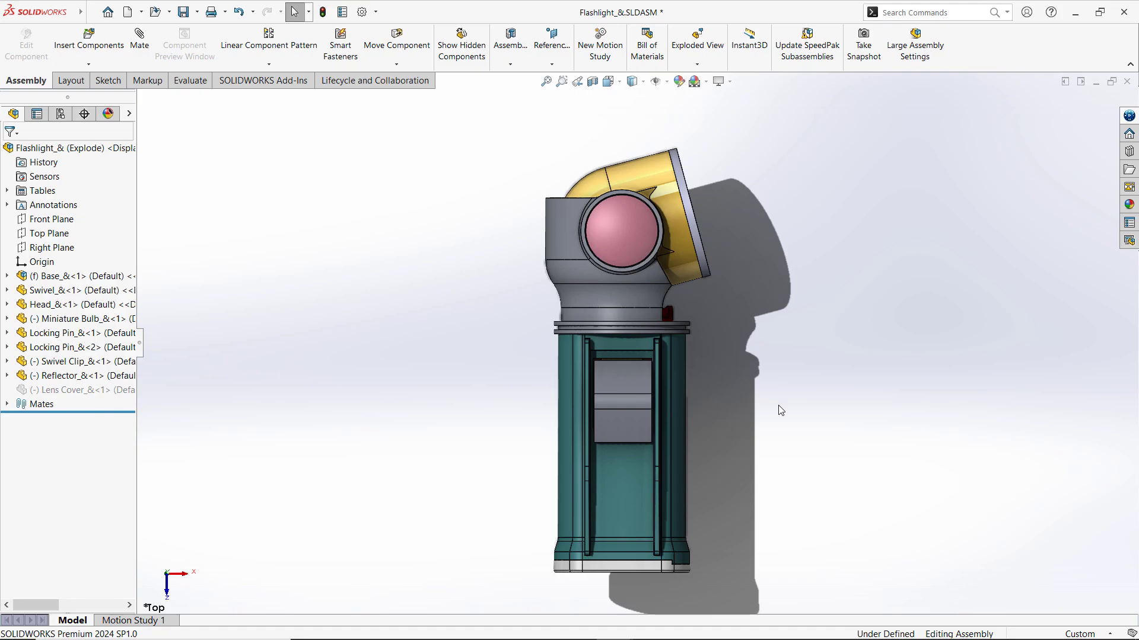
{"action": "middle_click_drag", "start_coordinate": [781, 409], "coordinate": [743, 438]}
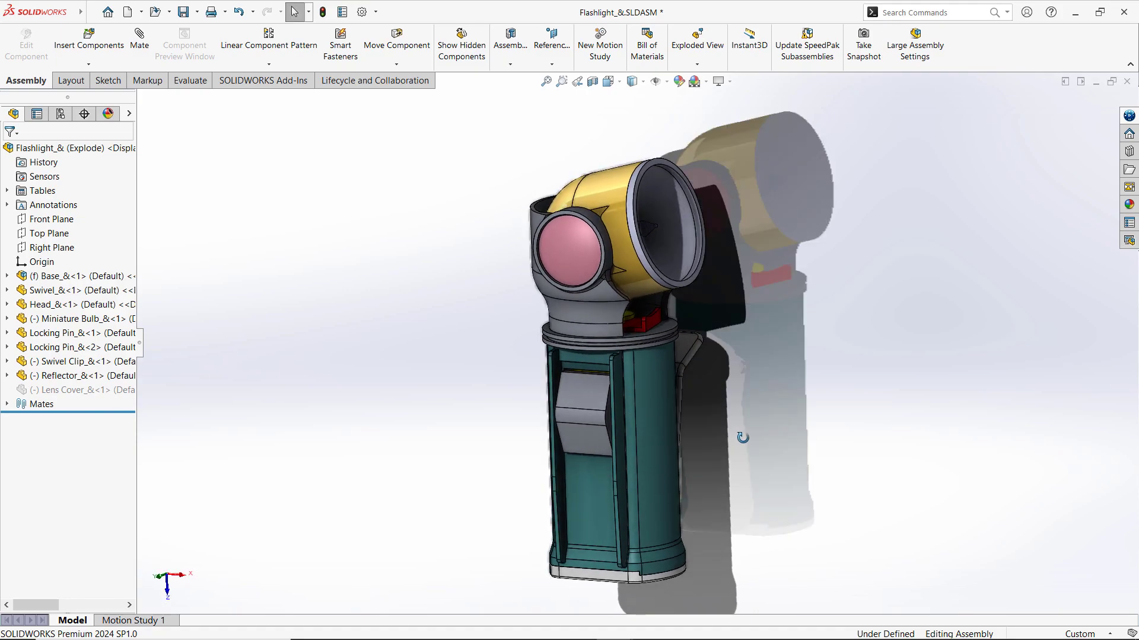